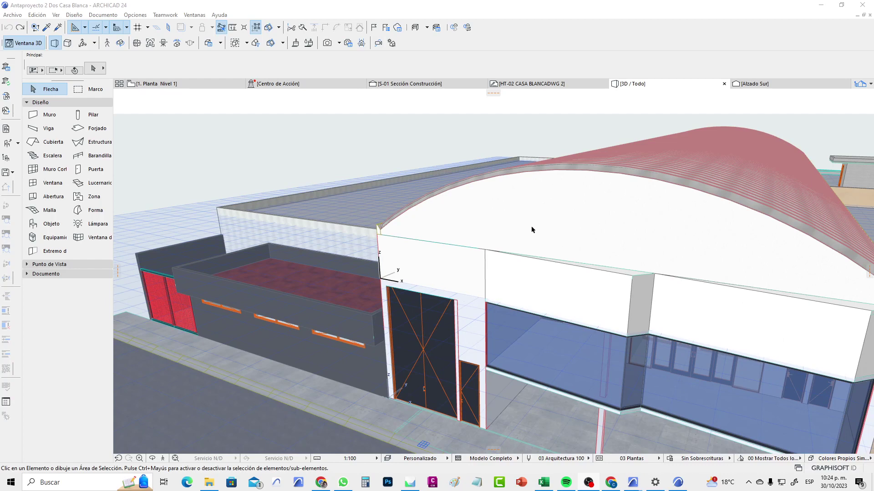
Step: Orbit to the arched roof end and select the arched gable wall to inspect it
mouse_move(597, 228)
middle_mouse_down("shift")
mouse_move(483, 242)
mouse_move(404, 275)
mouse_move(609, 298)
middle_mouse_up("shift")
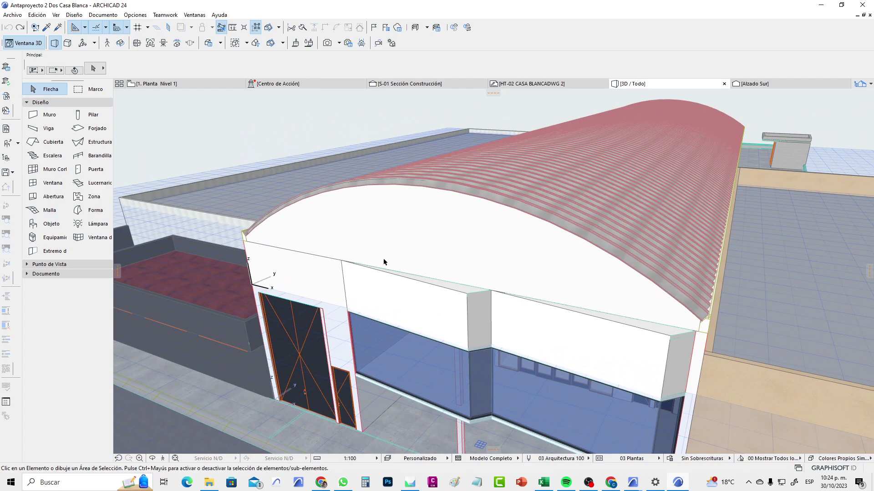
mouse_move(384, 259)
middle_mouse_down("shift")
mouse_move(649, 257)
mouse_move(572, 286)
mouse_move(615, 246)
middle_mouse_up("shift")
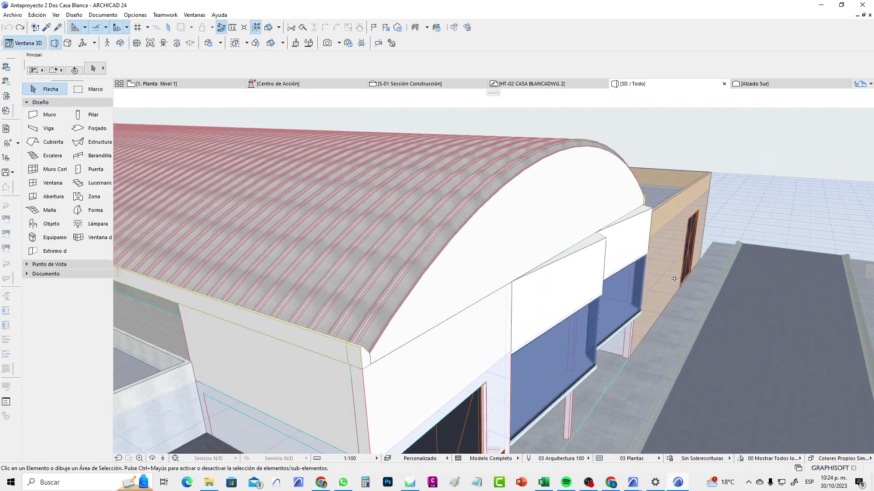
left_click(560, 229)
mouse_move(552, 280)
middle_mouse_down("shift")
mouse_move(511, 259)
mouse_move(511, 271)
mouse_move(403, 301)
middle_mouse_up("shift")
key("Escape")
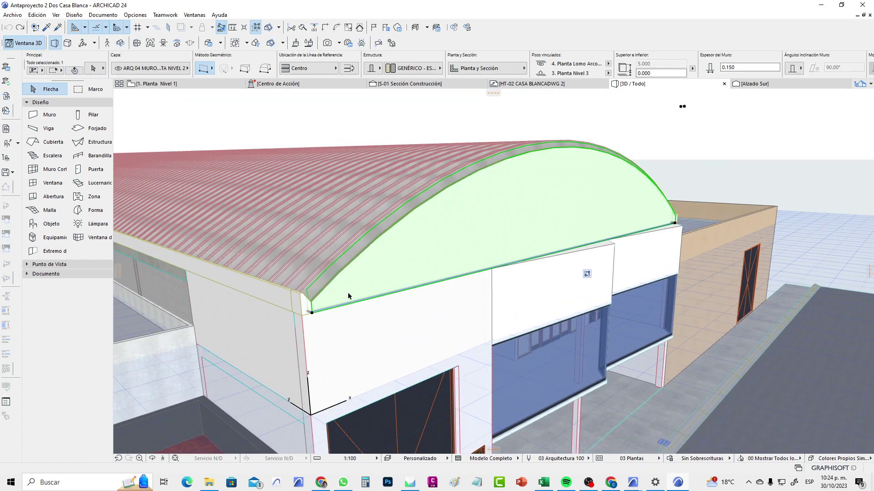
Step: Orbit along the roof side, reselect the gable wall, then clear the selection
mouse_move(347, 297)
middle_mouse_down("shift")
mouse_move(469, 265)
mouse_move(440, 282)
mouse_move(363, 296)
mouse_move(446, 228)
middle_mouse_up("shift")
left_click(446, 227)
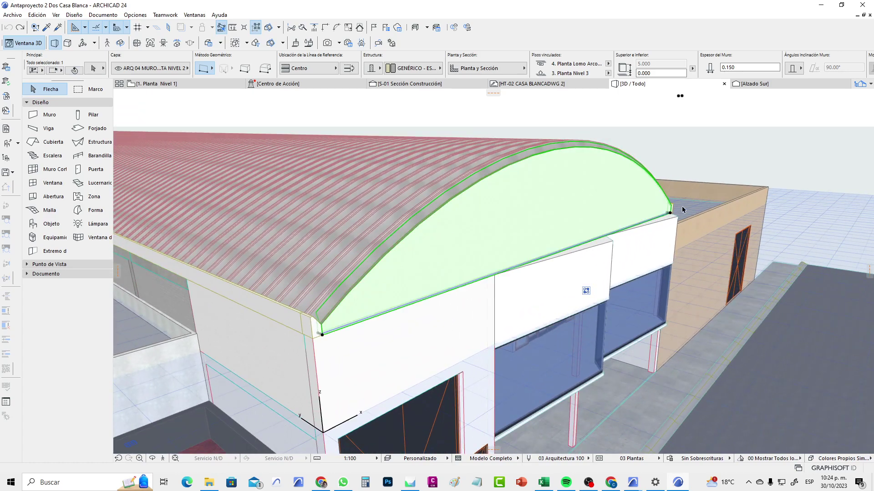
mouse_move(592, 194)
middle_mouse_down("shift")
mouse_move(545, 197)
mouse_move(509, 185)
mouse_move(668, 196)
mouse_move(386, 151)
middle_mouse_up("shift")
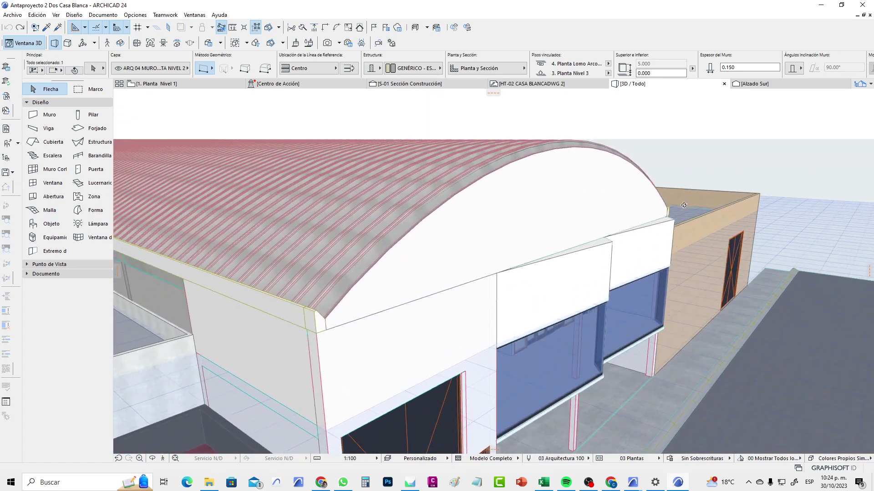
key("Escape")
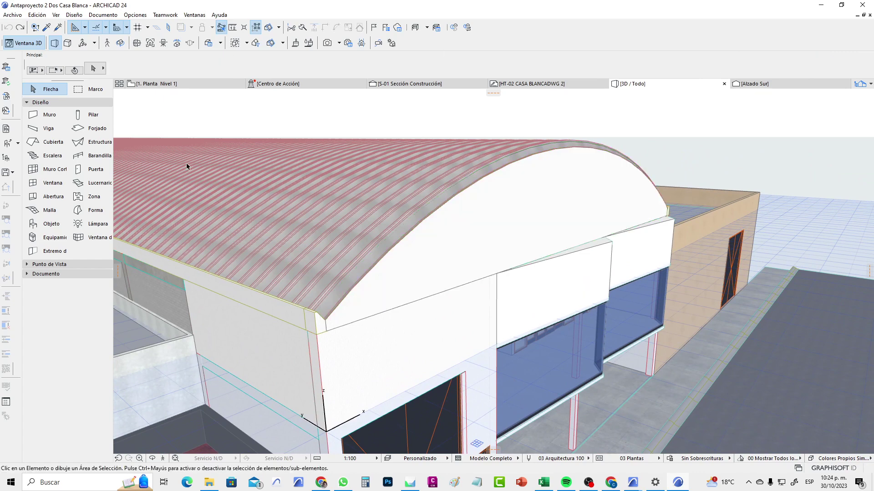
Step: Switch to the 1. Planta Nivel 1 plan and open the Object tool's default settings
left_click(191, 87)
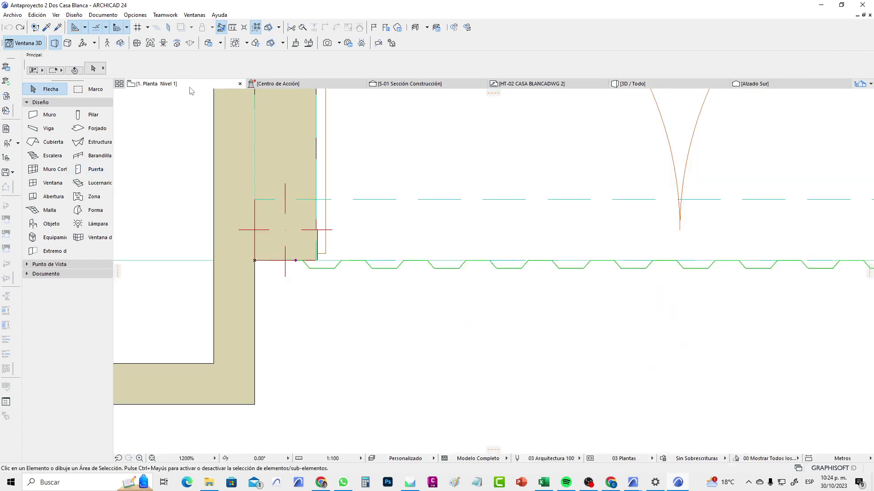
middle_click_drag(167, 227, 251, 224)
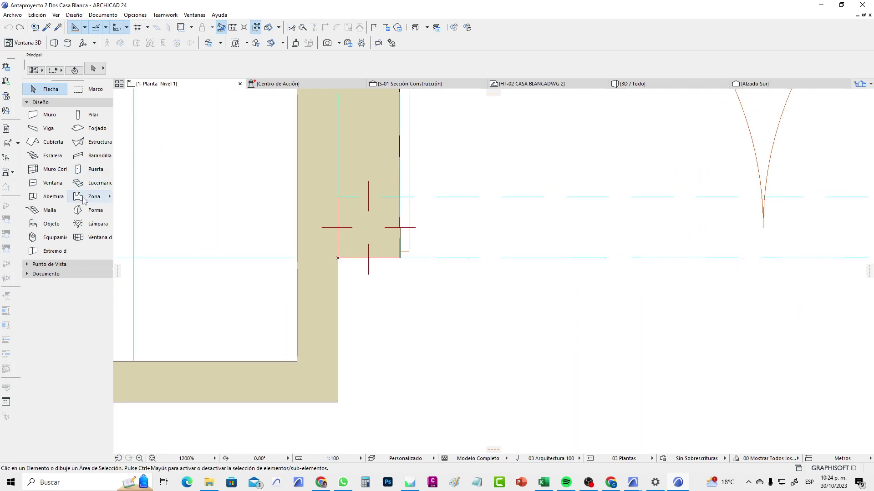
left_click(44, 228)
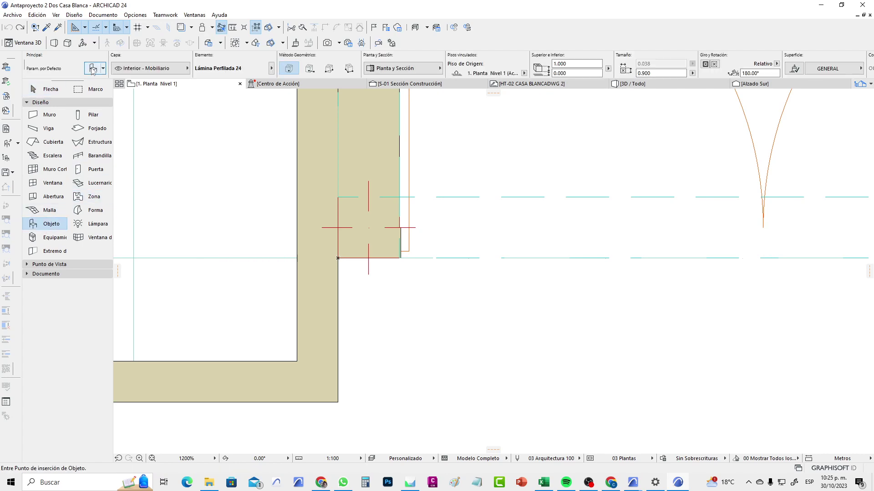
left_click(93, 70)
Step: Browse the library folders to 1.4 Estructura 24 > Chapados 24
scroll(239, 131, "up", 2)
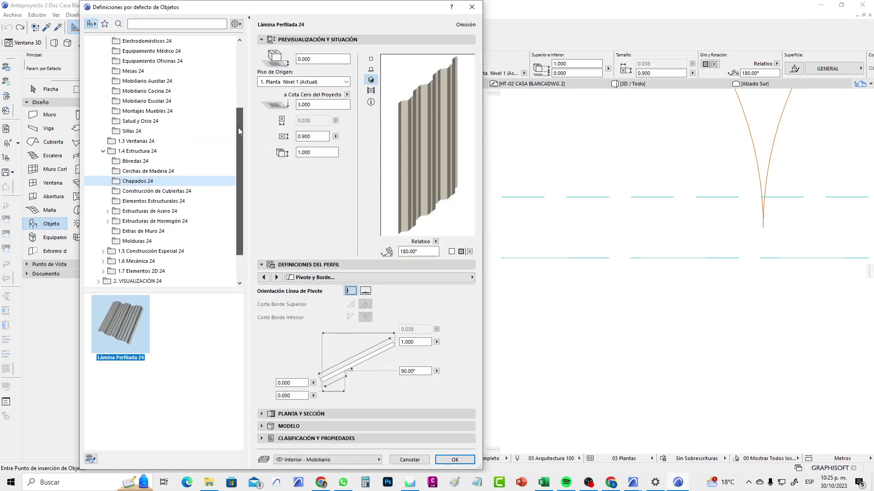
left_click_drag(239, 131, 239, 69)
left_click(176, 67)
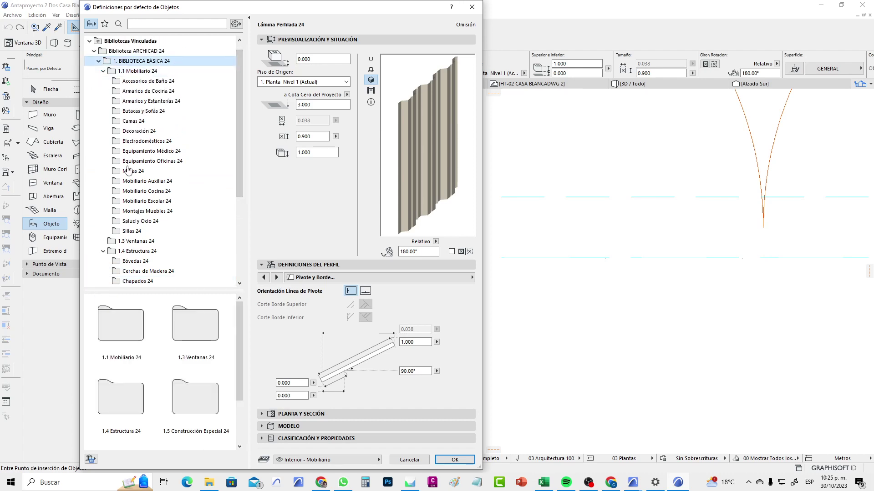
left_click(137, 251)
scroll(172, 232, "down", 1)
scroll(173, 233, "down", 2)
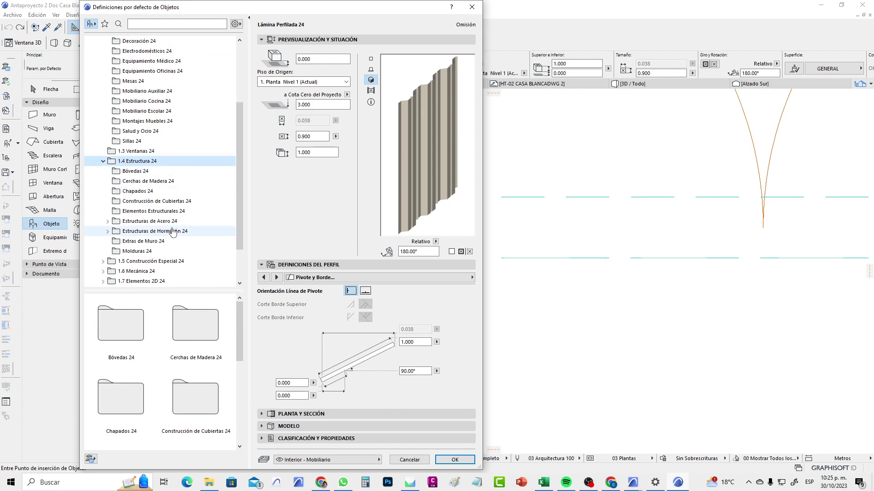
left_click(159, 192)
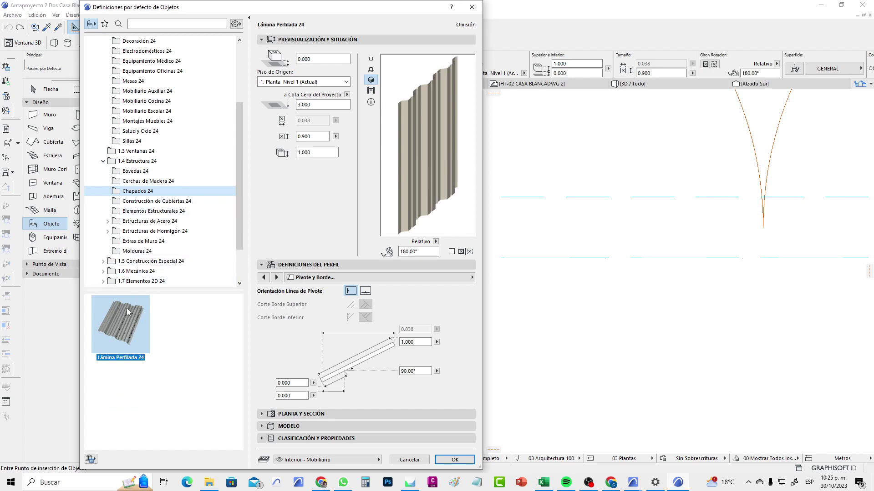
Step: Open Estructuras de Acero 24 > Estructuras Espaciales 24 and pick the space-frame object
left_click(164, 222)
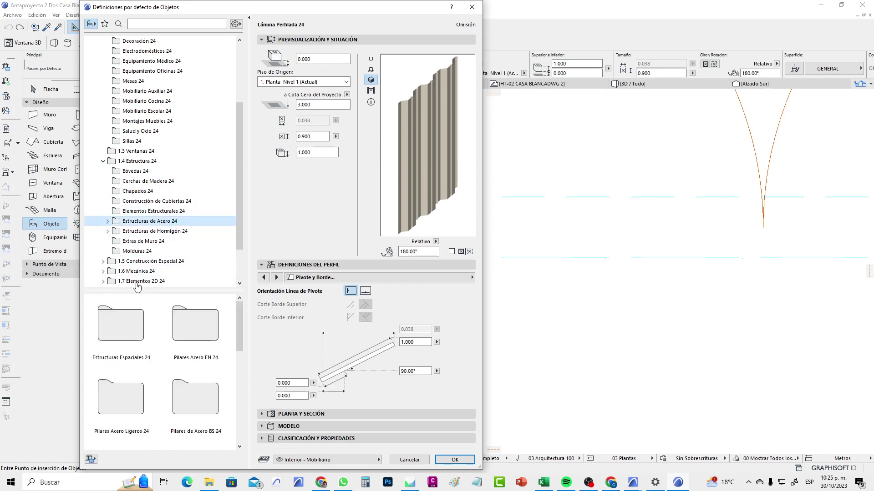
double_click(131, 320)
left_click(127, 322)
Step: Select Lámina Perfilada 24 from Chapados 24 and widen the settings dialog
left_click(138, 141)
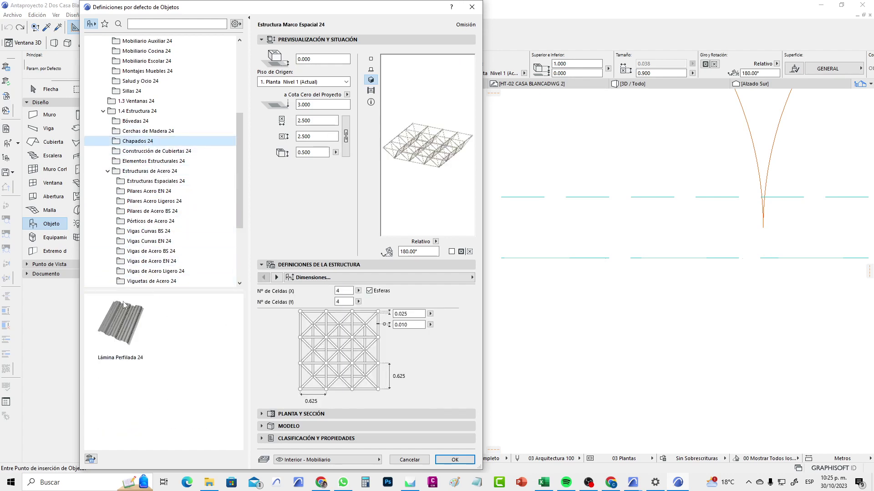
left_click(123, 306)
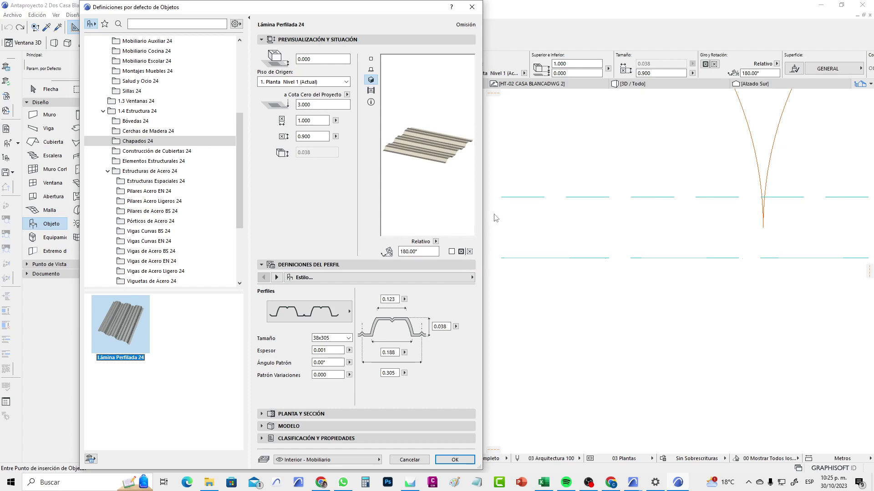
left_click_drag(483, 215, 664, 214)
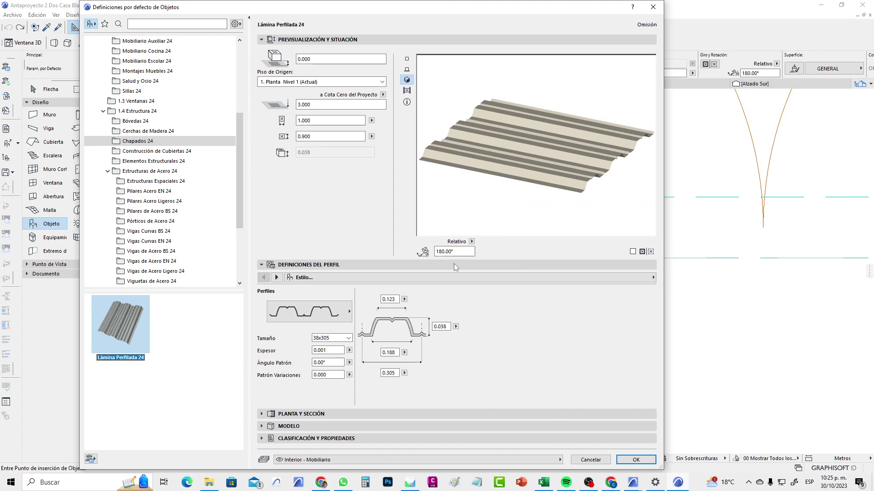
Step: Compare sheet profiles: second trapezoid, 25x100 and the fourth profile at 38x150
left_click(328, 319)
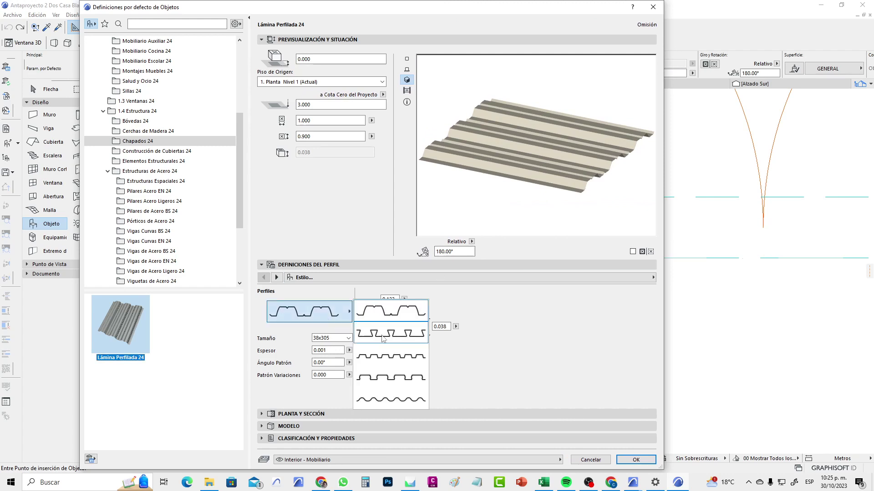
left_click(382, 335)
left_click(343, 313)
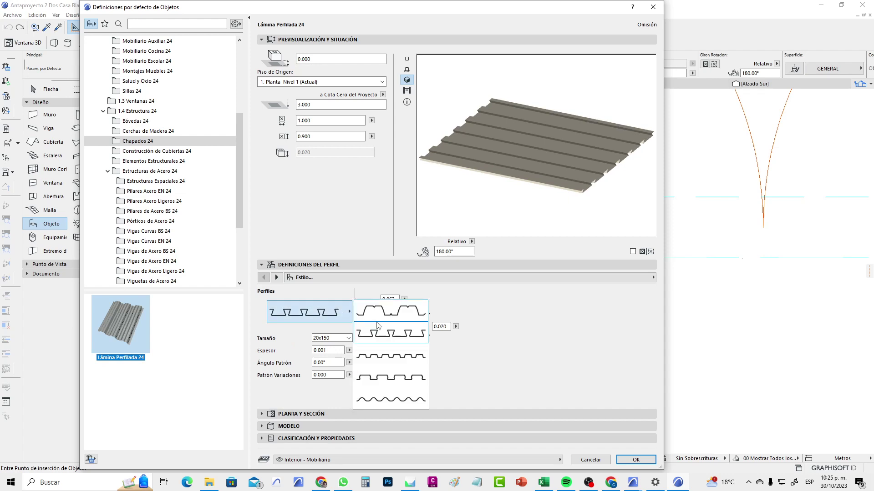
left_click(384, 331)
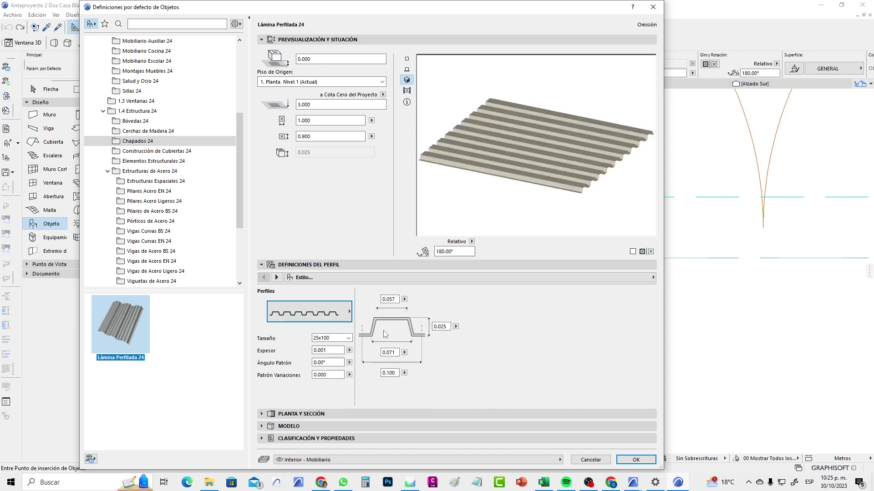
left_click(348, 314)
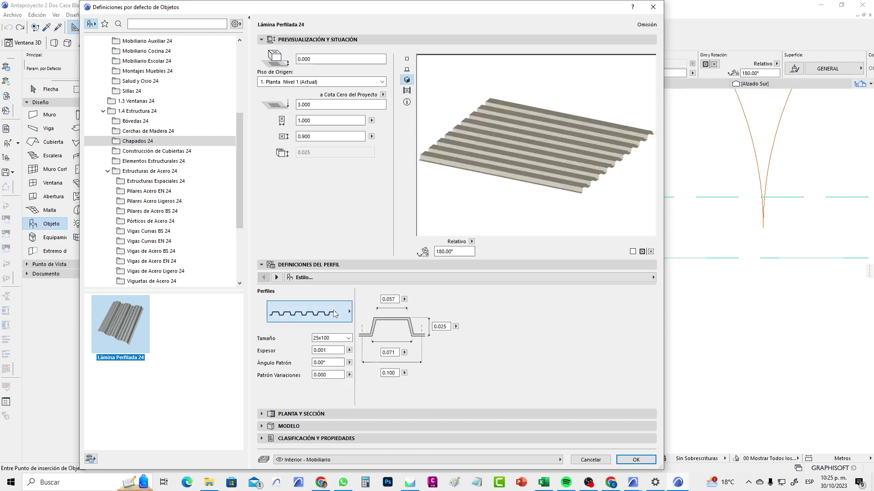
left_click(387, 378)
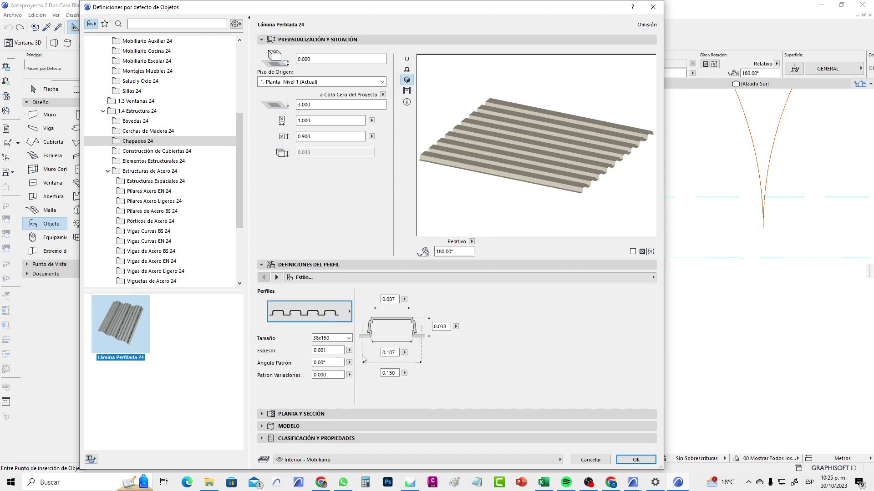
Step: Try sizes 75x200 and Personalizado, then return to the first trapezoidal 38x305 profile
left_click(348, 337)
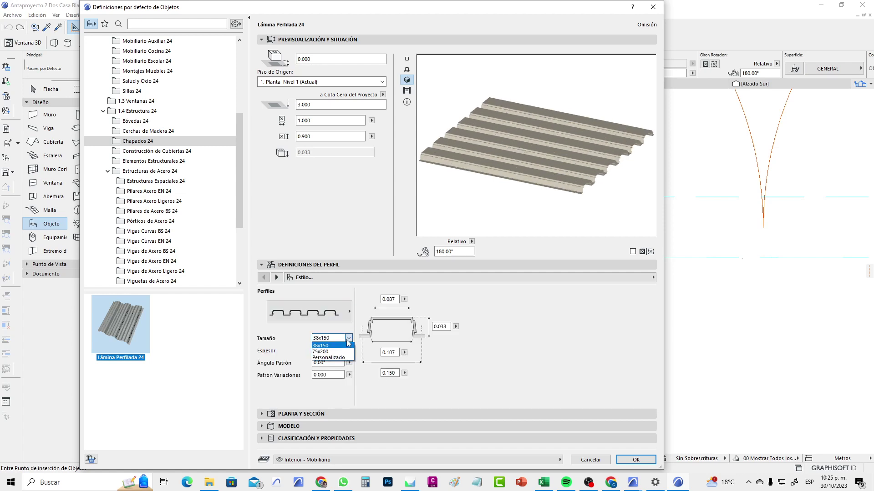
left_click(339, 351)
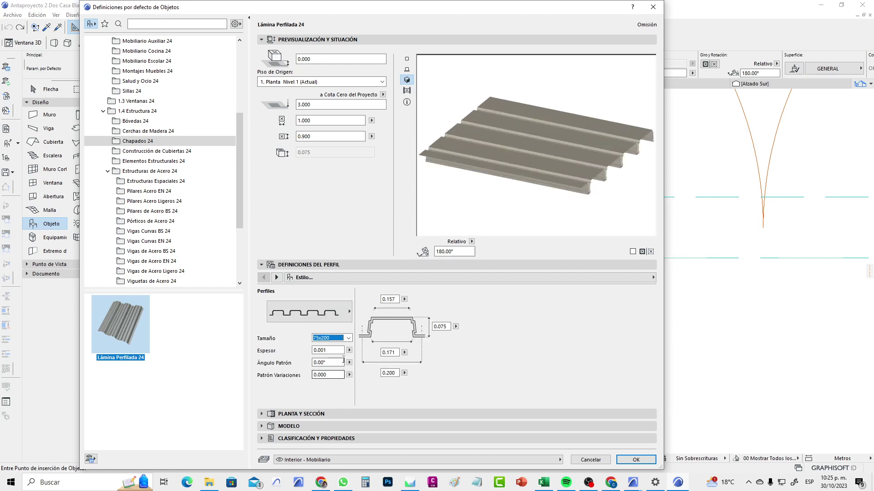
left_click(349, 339)
left_click(329, 358)
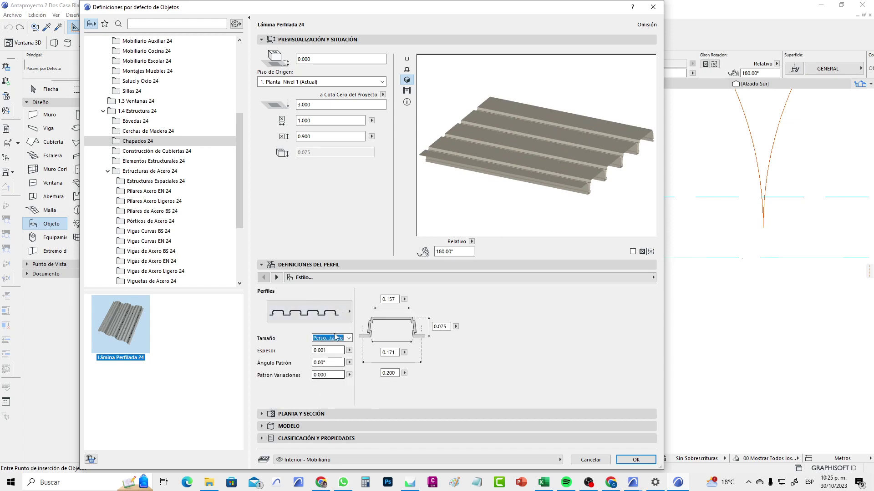
left_click(344, 321)
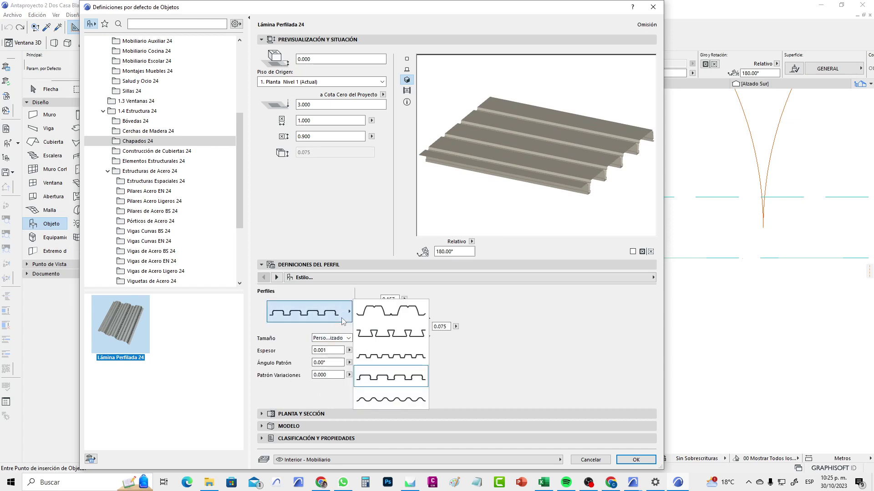
left_click(366, 317)
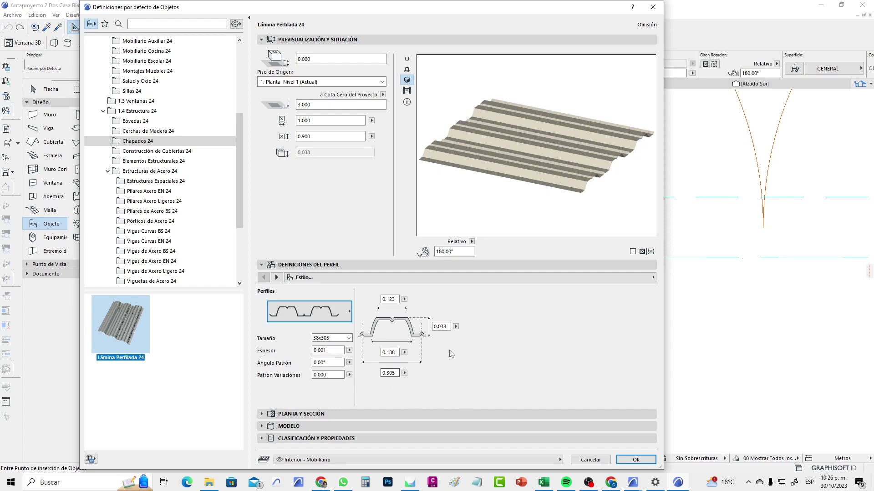
Step: Set the sheet's pivot angle to 90.00° so it stands upright
left_click(276, 277)
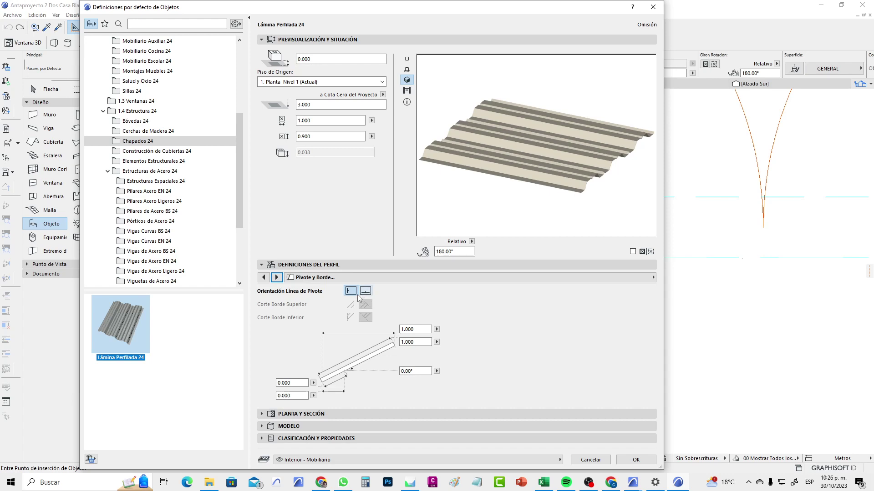
left_click(419, 371)
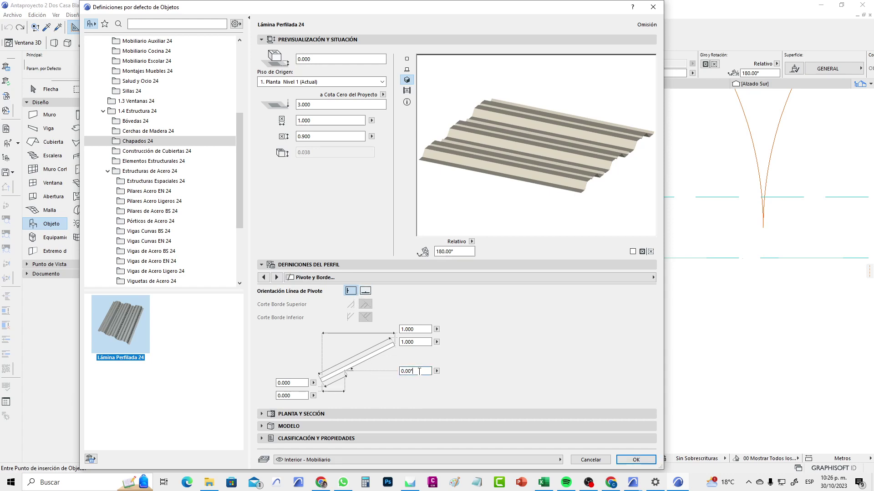
double_click(419, 372)
type("90")
key("Return")
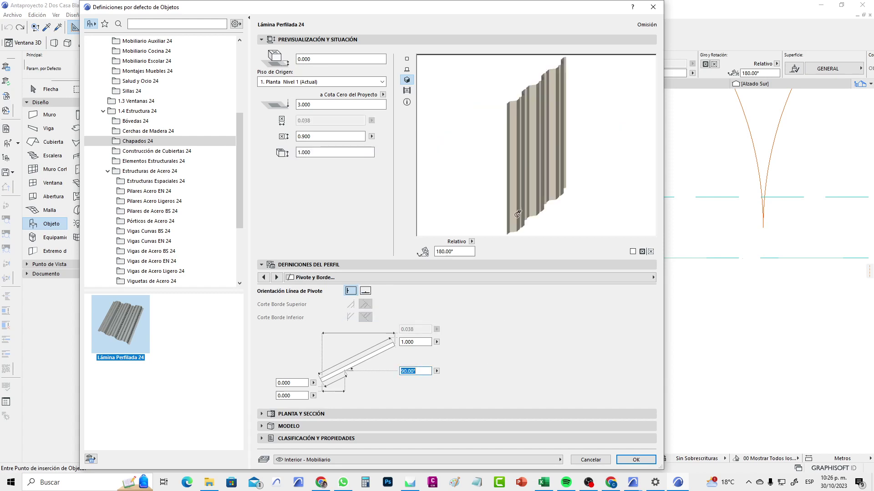
Step: Preview the sheet from above and rotate its placement to 135°, then 90°
left_click(408, 61)
left_click(466, 195)
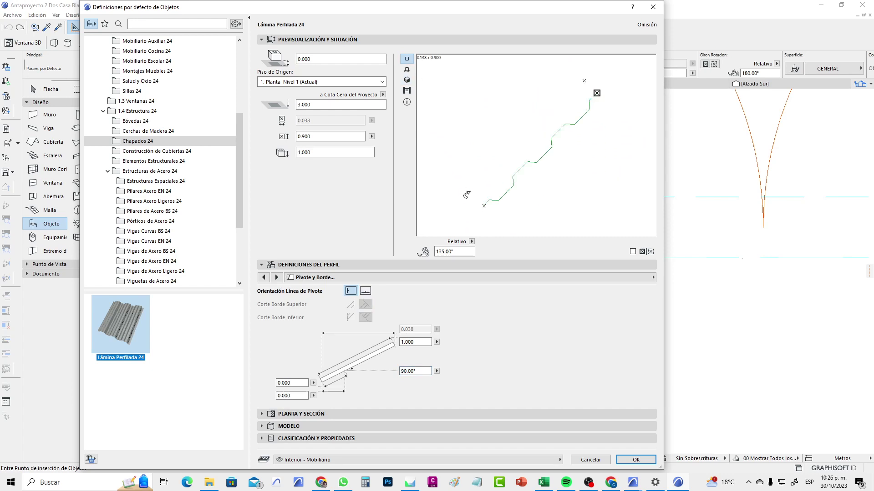
left_click(467, 195)
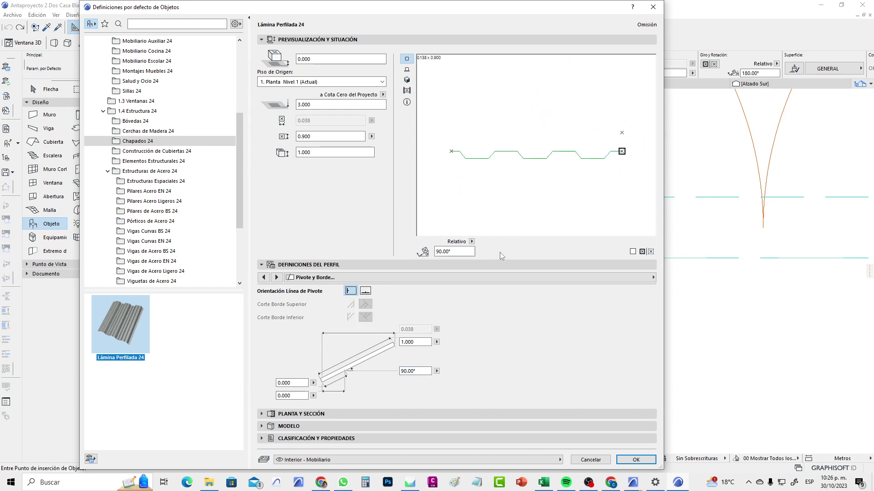
Step: Confirm the corrugated sheet default settings and zoom the floor plan out
left_click(635, 460)
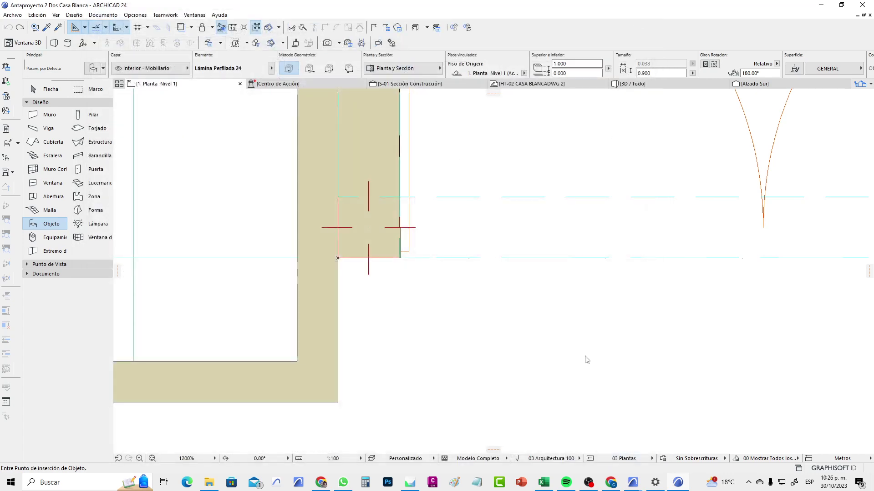
scroll(425, 284, "down", 5)
scroll(423, 228, "down", 5)
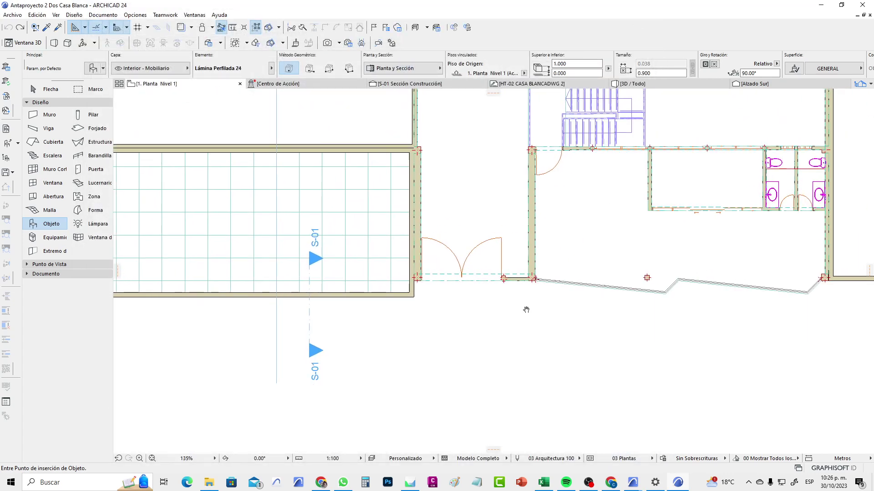
middle_click_drag(525, 309, 365, 322)
scroll(364, 322, "down", 3)
scroll(364, 323, "down", 1)
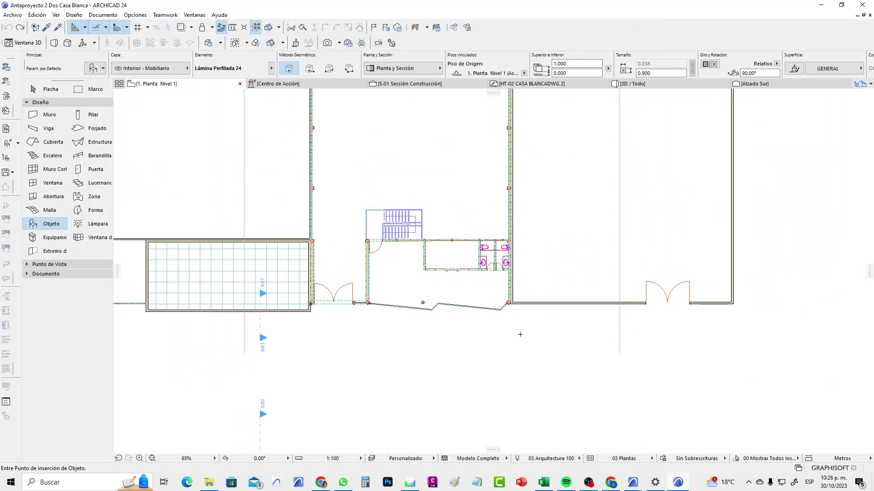
scroll(520, 334, "up", 1)
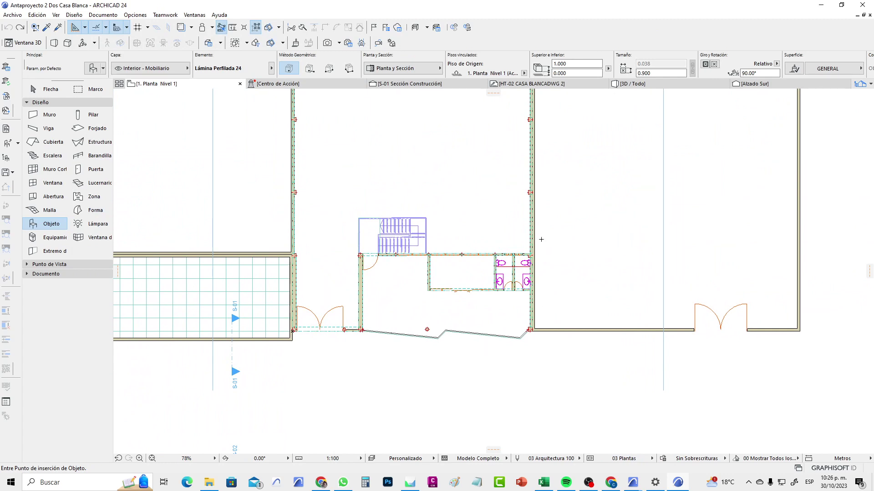
Step: Switch to the 3D / Todo window and orbit toward the front facade
left_click(639, 85)
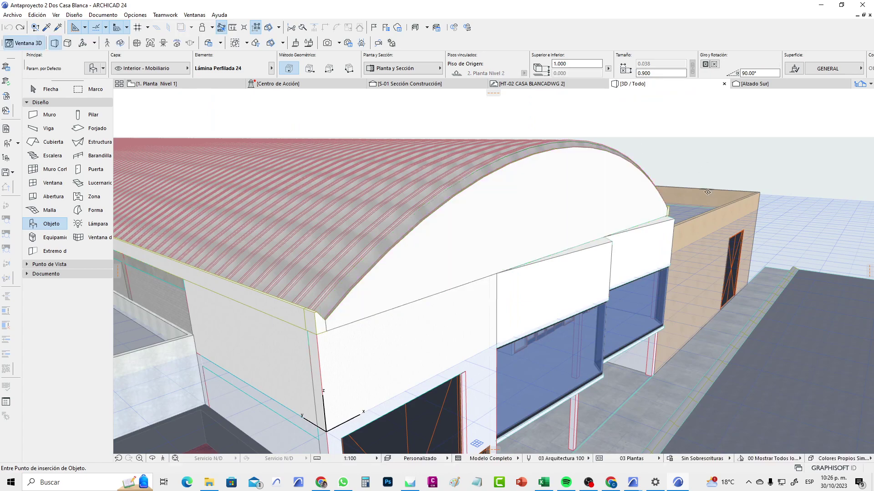
scroll(707, 192, "down", 3)
scroll(479, 301, "up", 2)
scroll(478, 301, "up", 4)
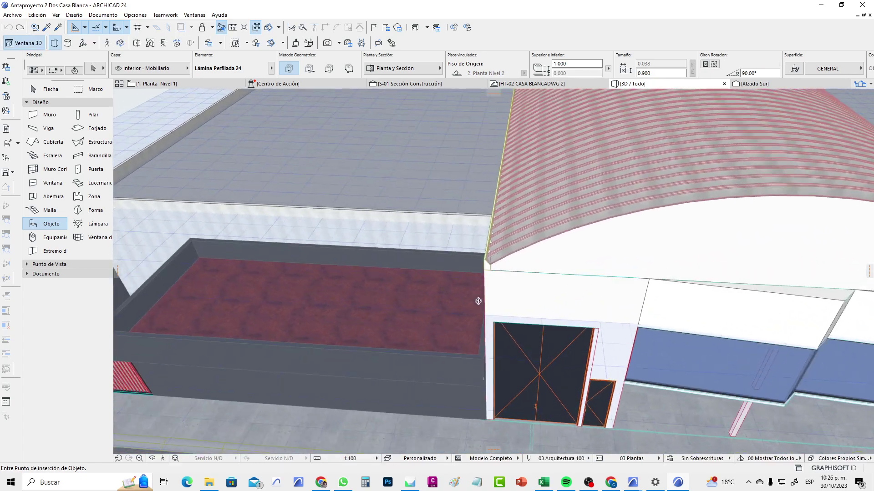
scroll(478, 302, "down", 3)
middle_click_drag(478, 301, 468, 283, "shift")
Step: Place the upright corrugated sheet on the front wall top, then return to the Arrow tool
scroll(506, 284, "up", 3)
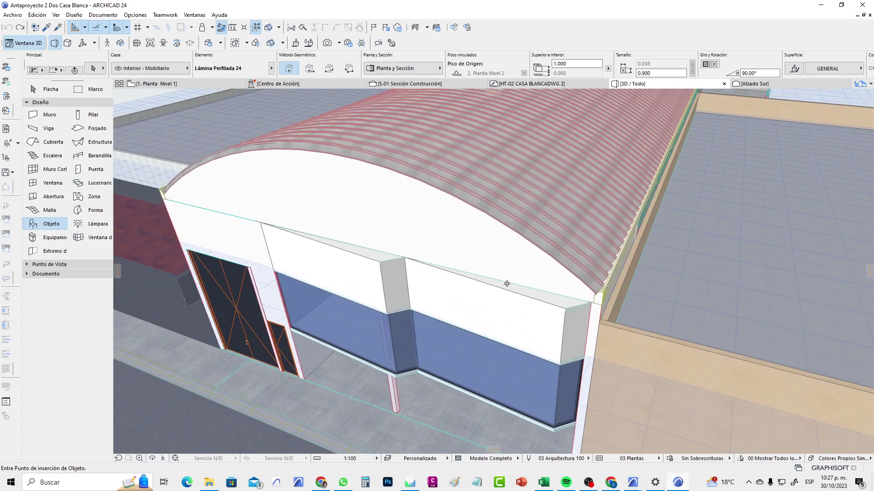
scroll(564, 302, "up", 1)
scroll(562, 301, "up", 2)
scroll(558, 301, "up", 1)
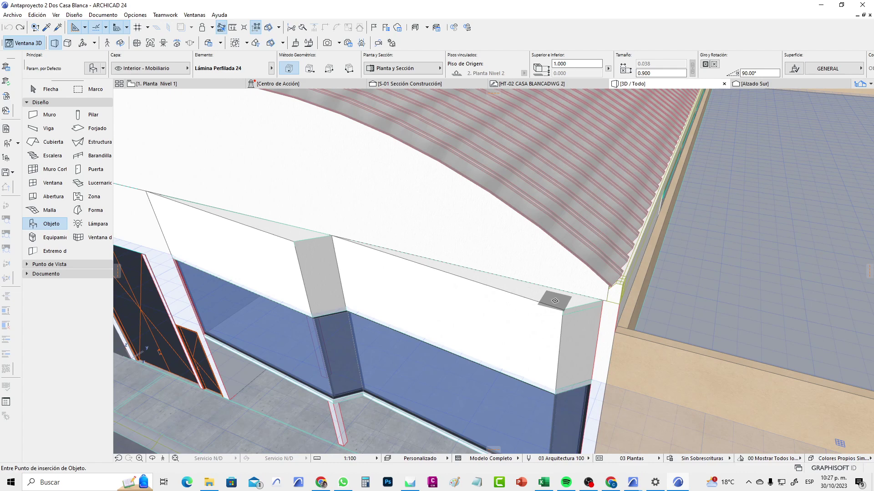
left_click(555, 301)
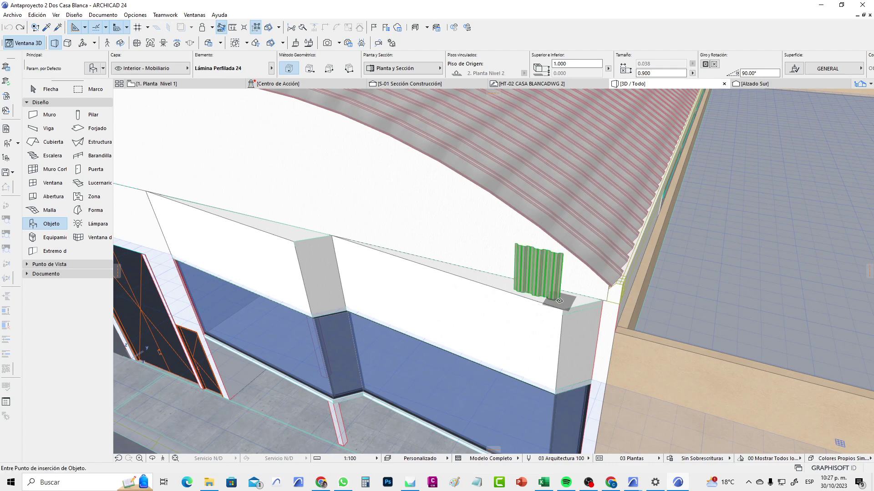
left_click(45, 90)
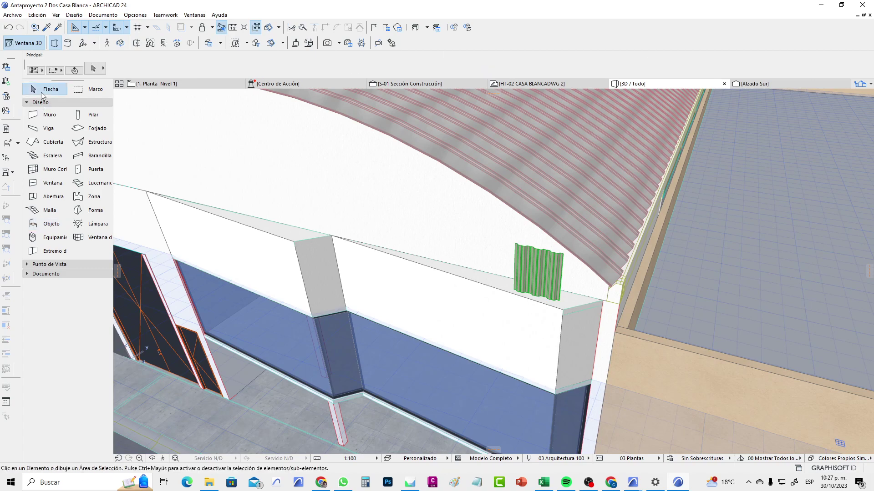
scroll(602, 304, "up", 3)
scroll(591, 304, "up", 3)
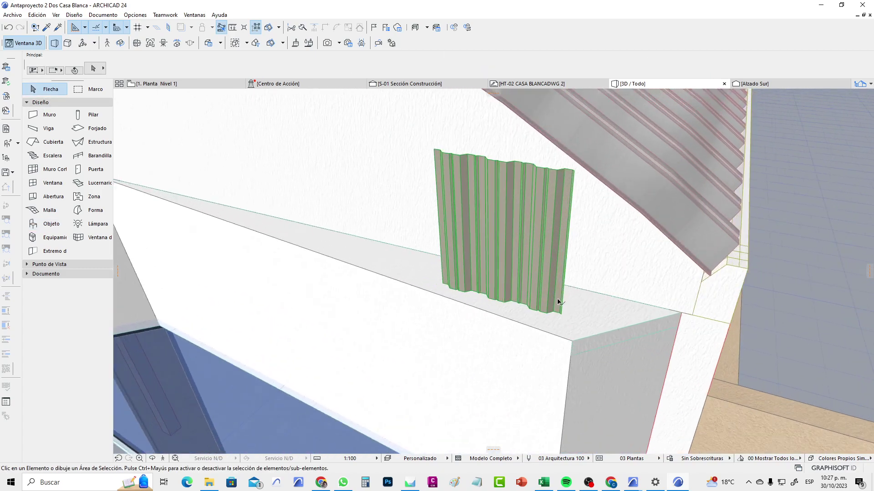
mouse_move(561, 303)
middle_mouse_down("shift")
mouse_move(517, 259)
mouse_move(569, 341)
middle_mouse_up("shift")
left_click(578, 321)
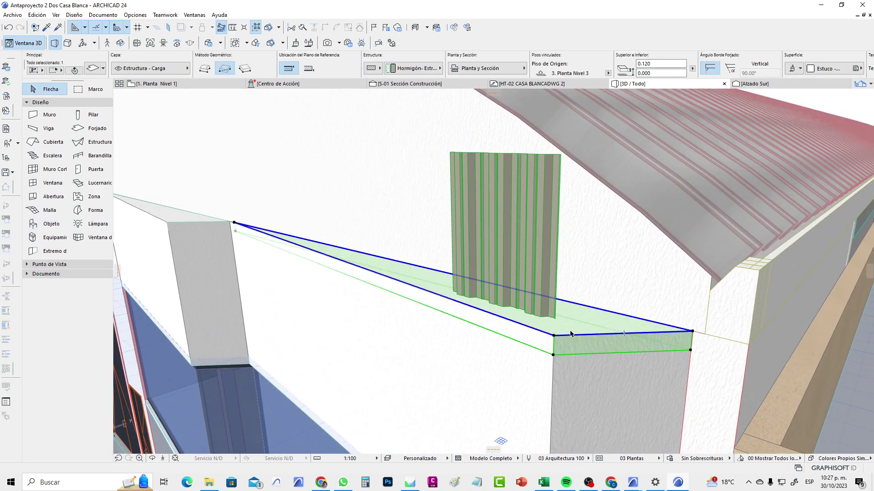
left_click(577, 323)
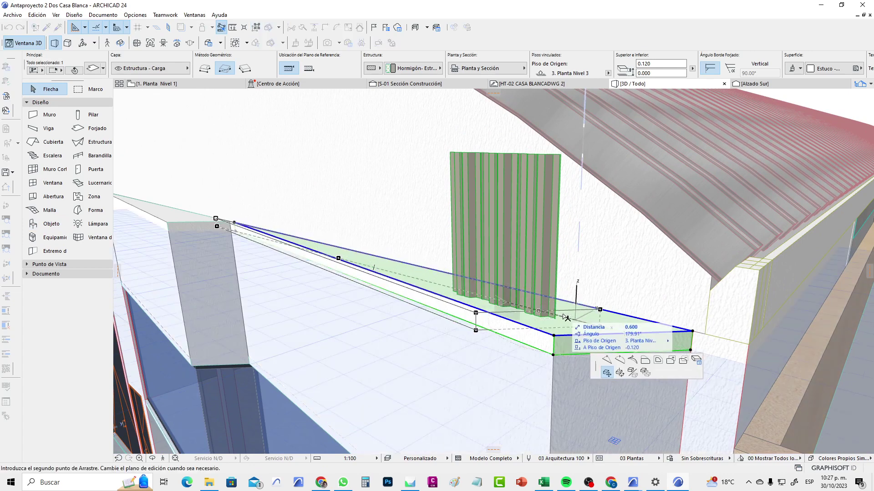
key("Escape")
key("Escape")
left_click(554, 286)
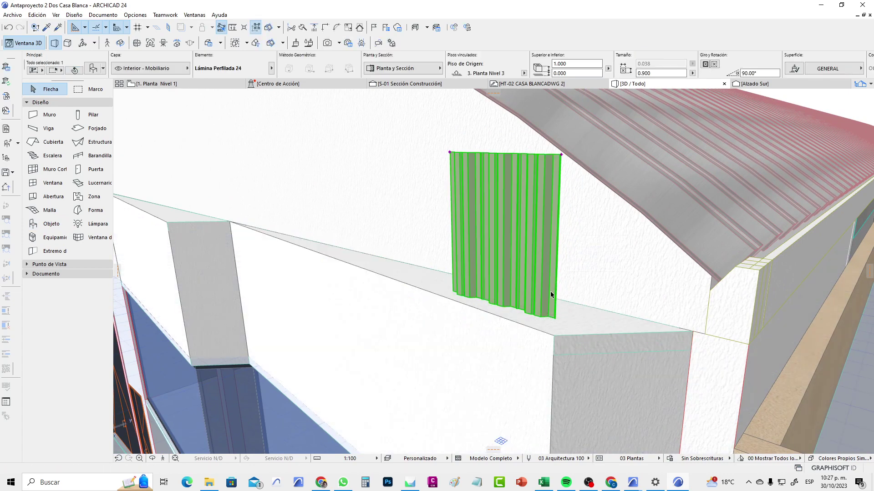
mouse_move(550, 290)
middle_mouse_down("shift")
mouse_move(591, 297)
mouse_move(545, 320)
middle_mouse_up("shift")
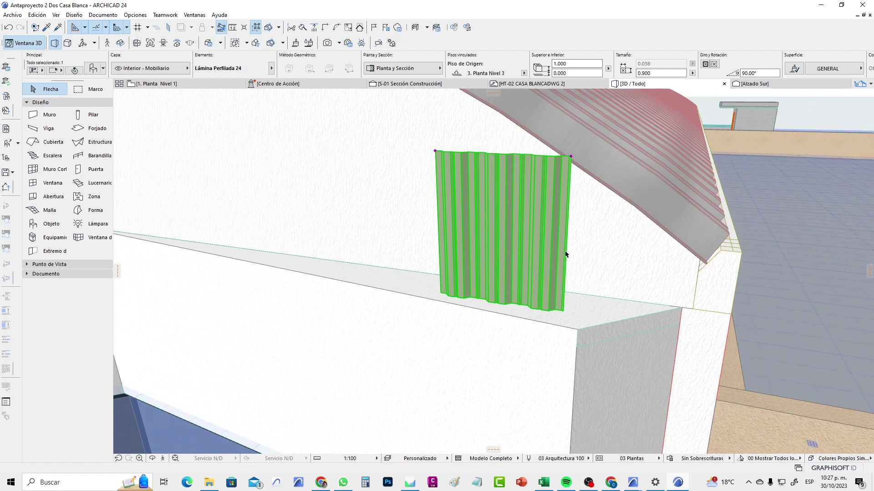
key("Escape")
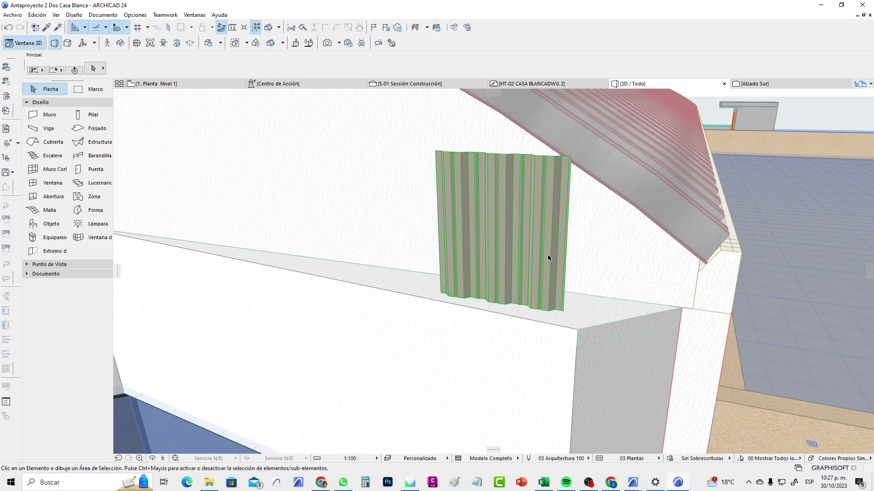
left_click(550, 255)
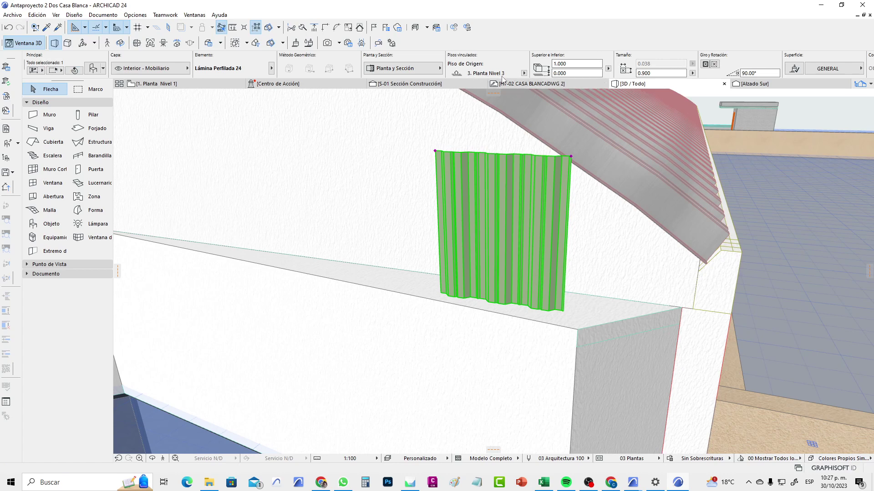
mouse_move(547, 181)
middle_mouse_down("shift")
mouse_move(480, 194)
mouse_move(535, 222)
mouse_move(287, 191)
mouse_move(286, 183)
mouse_move(450, 238)
middle_mouse_up("shift")
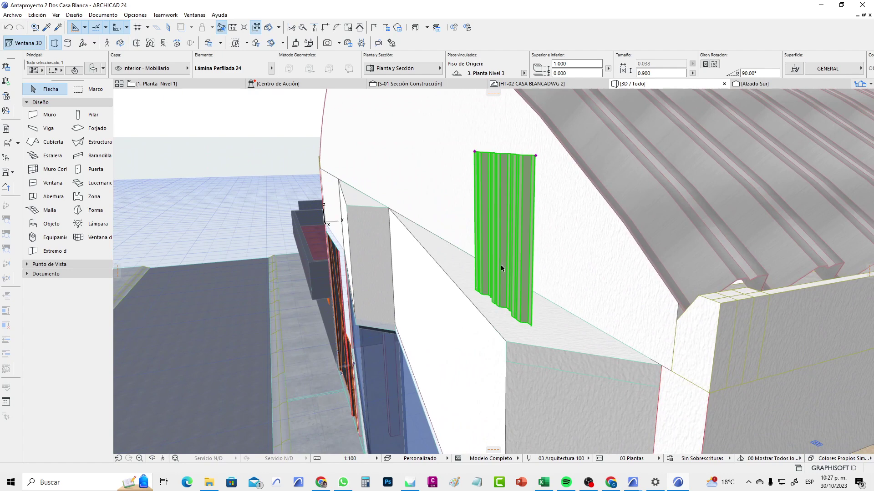
Step: Attempt a Ctrl+D move of the sheet from its corner, then cancel with Esc
left_click(531, 325)
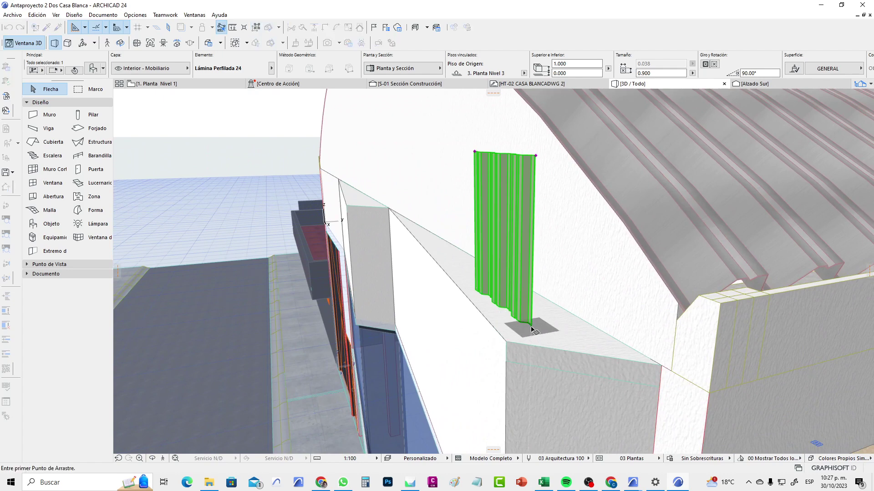
key("ctrl+d")
middle_click_drag(537, 326, 566, 181, "shift")
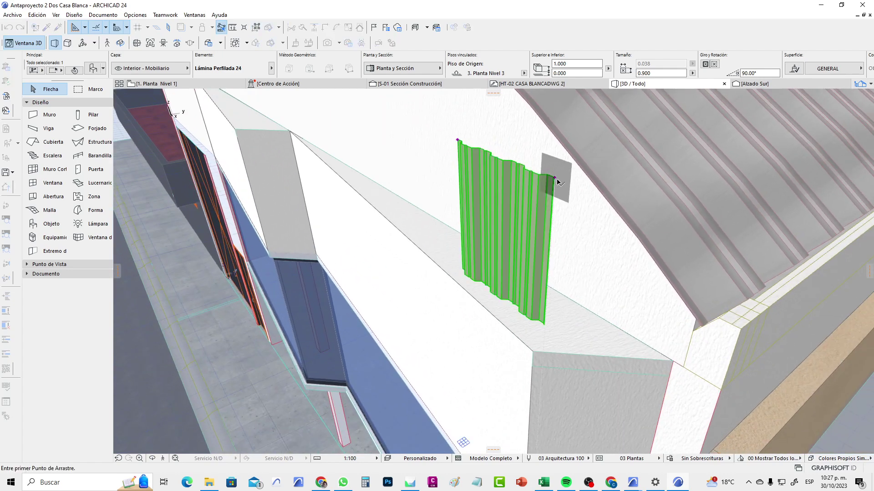
left_click(556, 179)
left_click(556, 180)
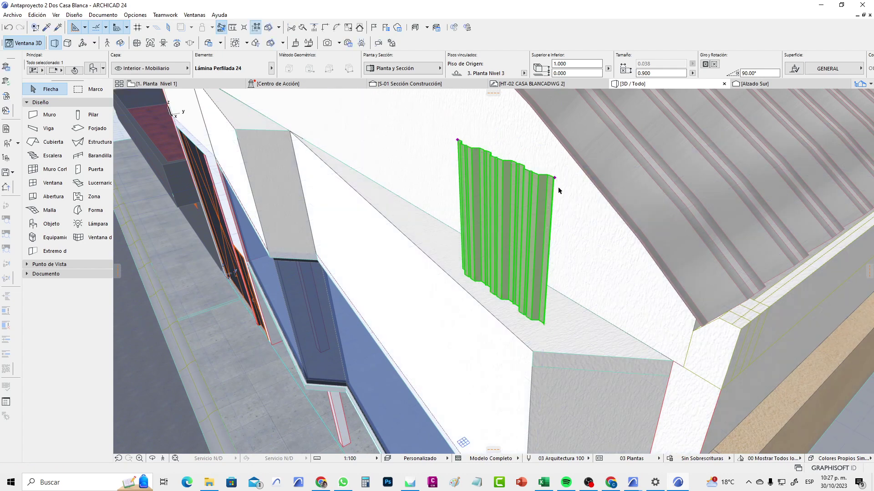
key("Escape")
Step: Reselect the sheet and open the pet palette at its top corner
left_click(556, 180)
middle_click_drag(519, 210, 589, 204, "shift")
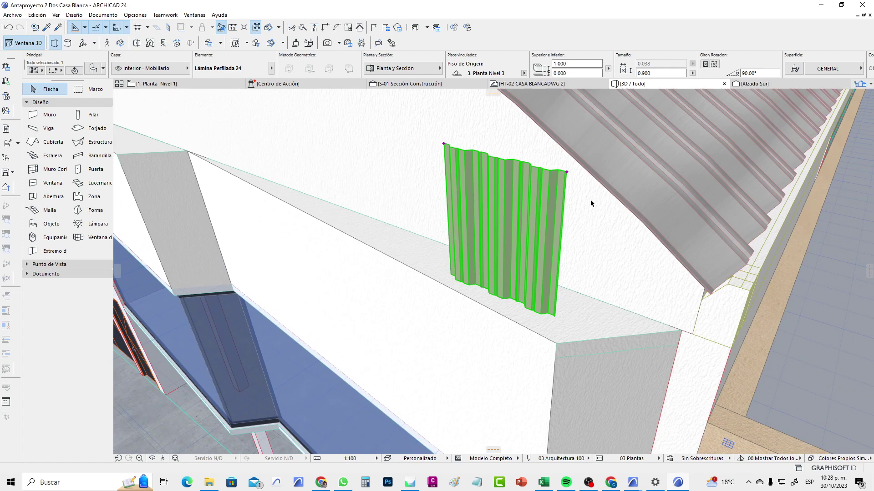
left_click(566, 174)
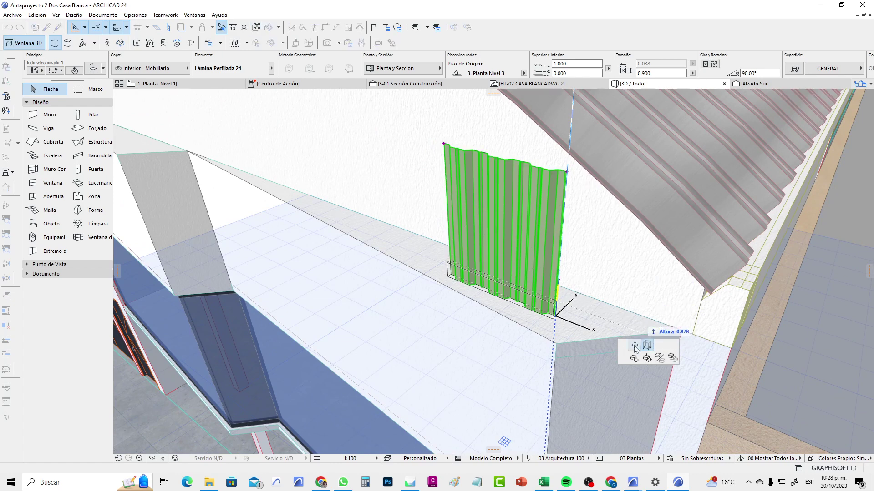
Step: Stretch the sheet's height up to the arched roof (3.000), then show 1. Planta Nivel 1
left_click(659, 358)
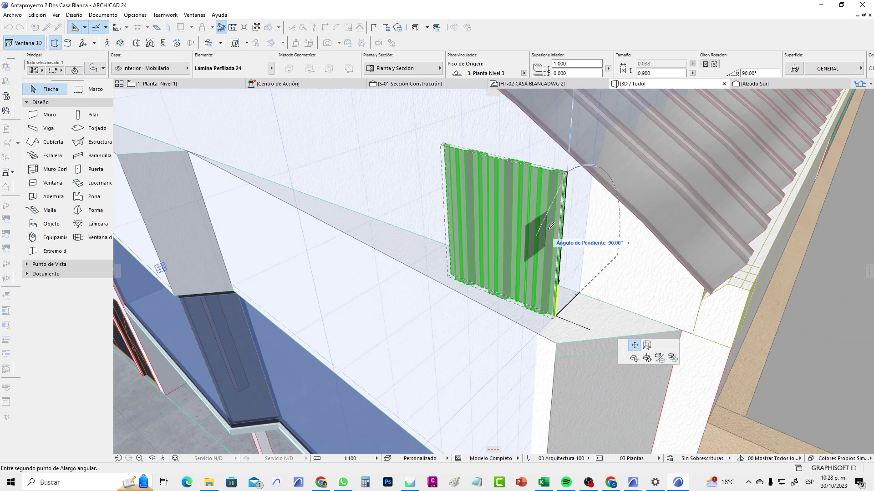
left_click(648, 348)
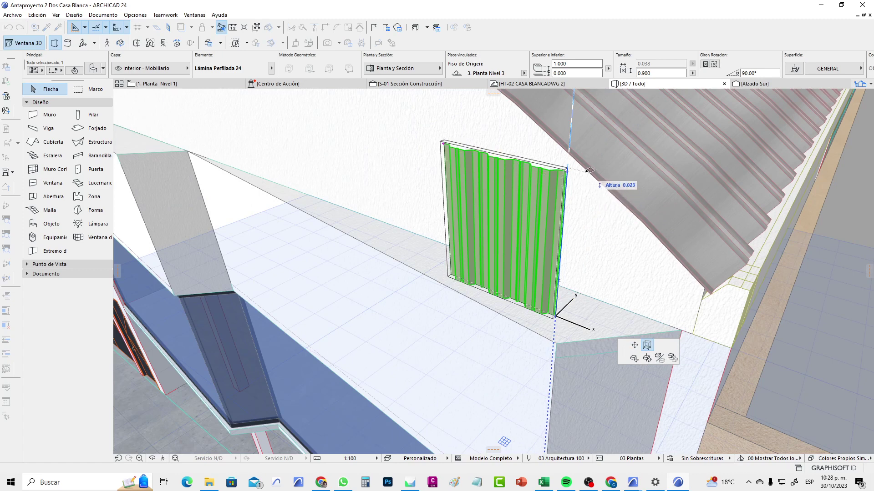
mouse_move(588, 170)
middle_mouse_down("shift")
mouse_move(602, 244)
mouse_move(599, 221)
mouse_move(609, 214)
middle_mouse_up("shift")
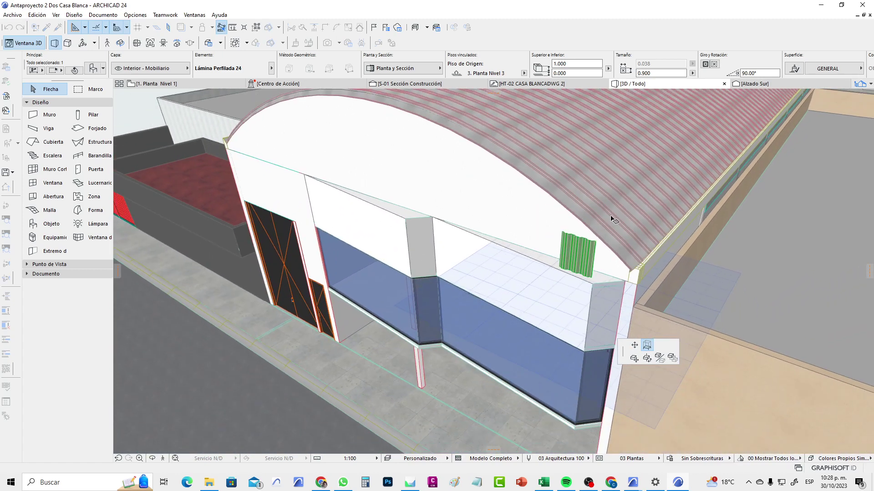
left_click(606, 160)
middle_click_drag(520, 302, 576, 301, "shift")
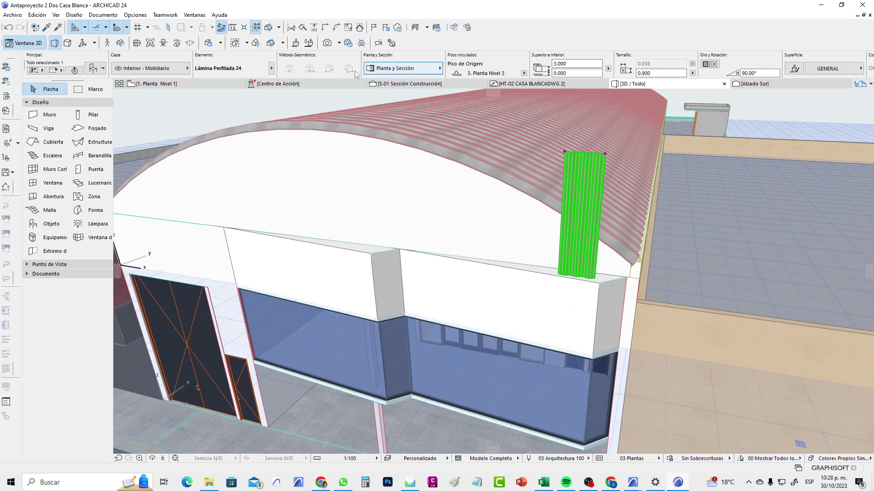
left_click(210, 84)
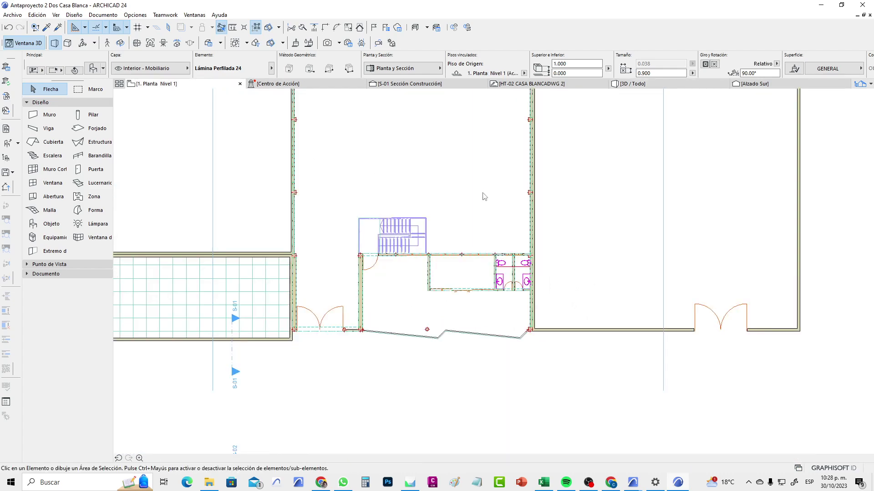
Step: Select the south elevation marker and open Alzado Sur with current view definitions
scroll(484, 195, "down", 4)
middle_click_drag(531, 346, 523, 288)
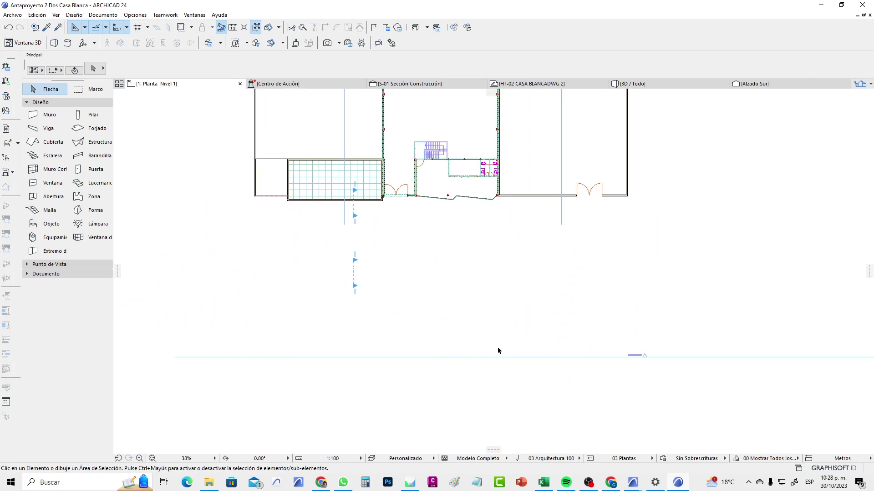
left_click(491, 357)
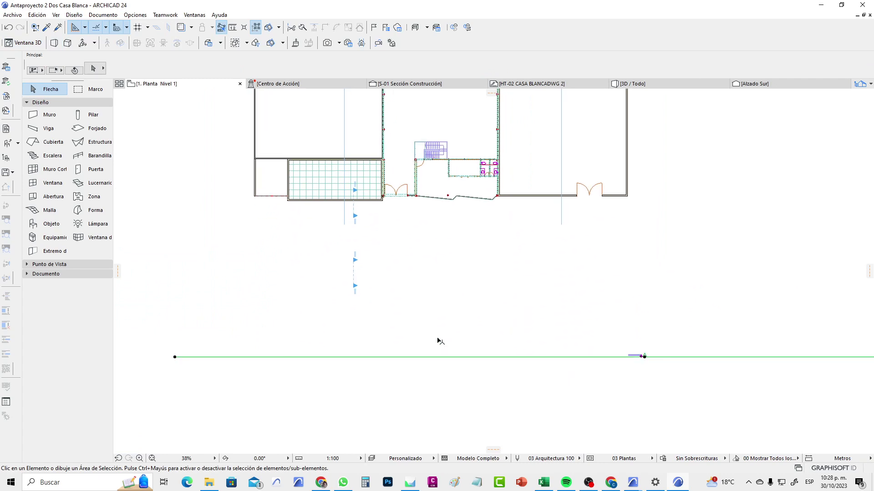
right_click(473, 306)
left_click(551, 86)
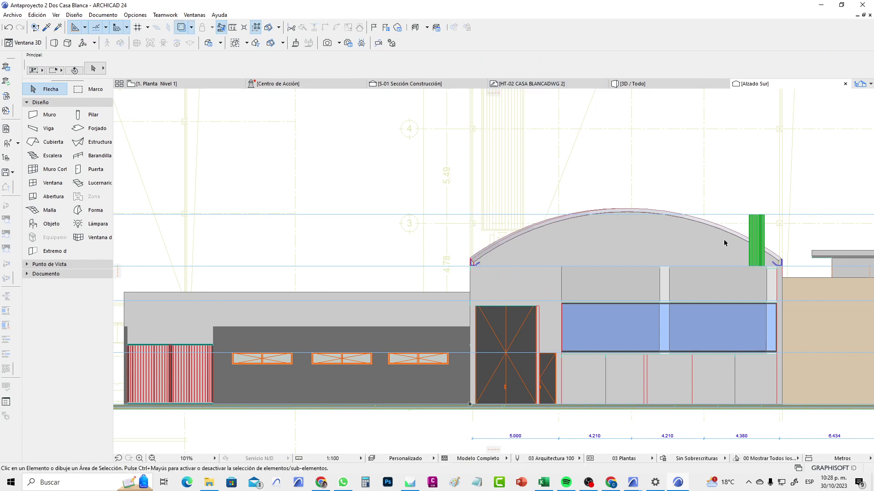
Step: Select the green corrugated sheet and zoom in on its lower corner and the eave
scroll(724, 243, "up", 1)
scroll(810, 237, "up", 5)
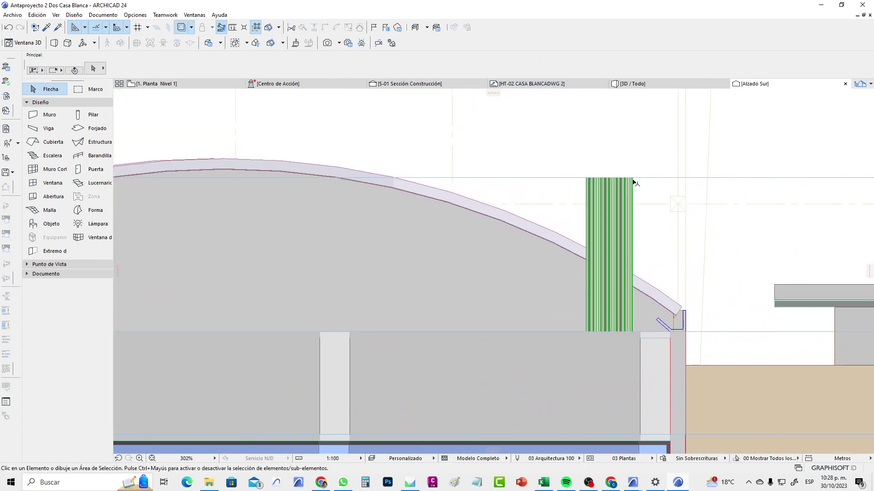
left_click(633, 181)
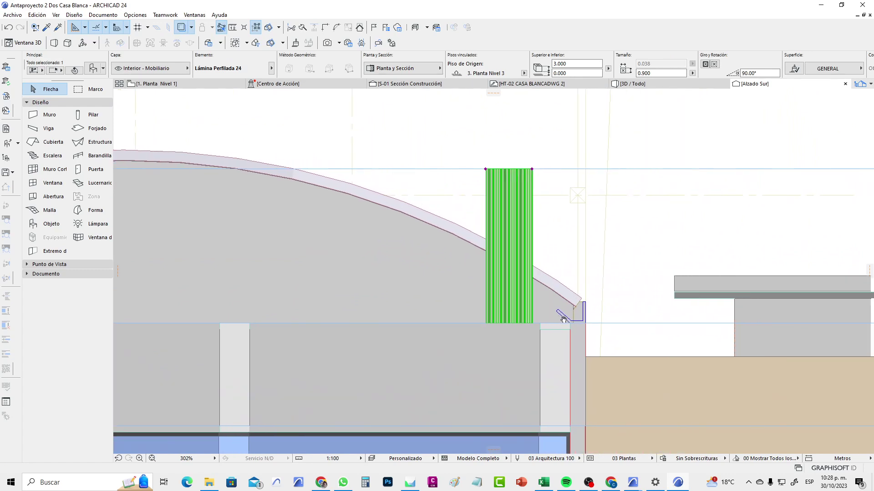
middle_click_drag(661, 327, 421, 312)
scroll(523, 326, "up", 4)
scroll(546, 322, "up", 2)
scroll(416, 309, "up", 5)
scroll(415, 308, "up", 1)
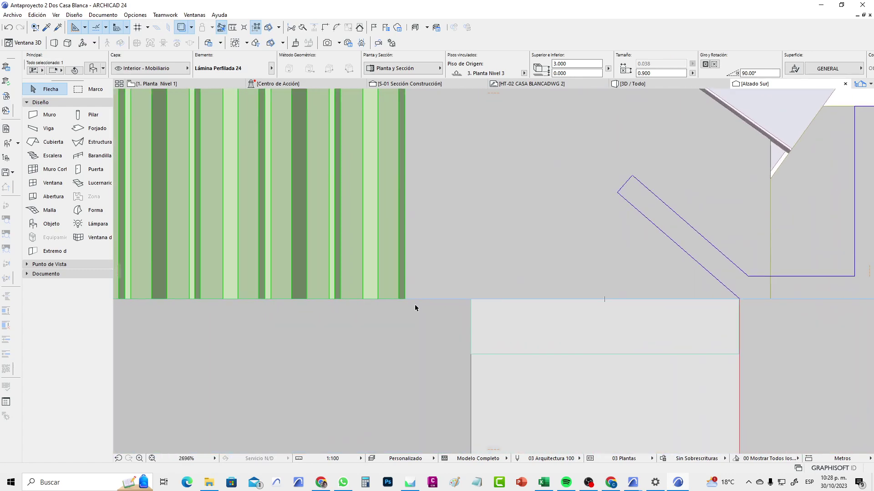
scroll(419, 308, "up", 2)
scroll(404, 308, "up", 3)
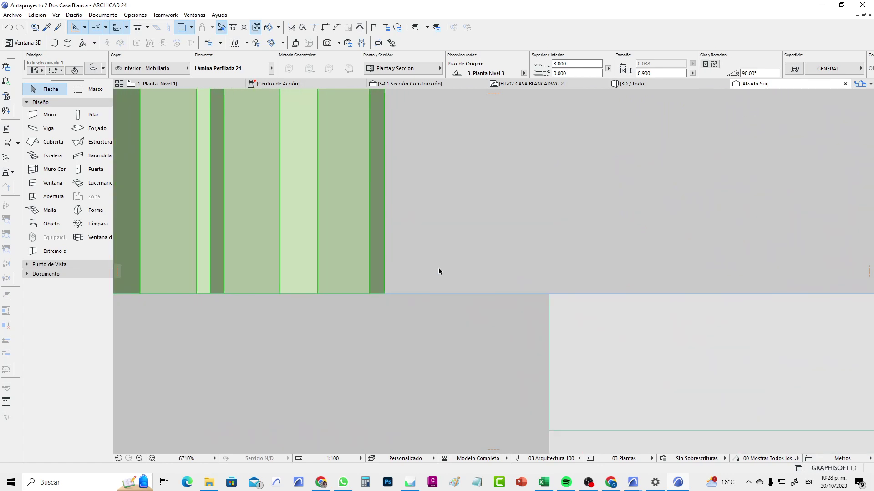
Step: Drag the sheet's lower-right corner to the façade's right edge beneath the eave
key("ctrl+d")
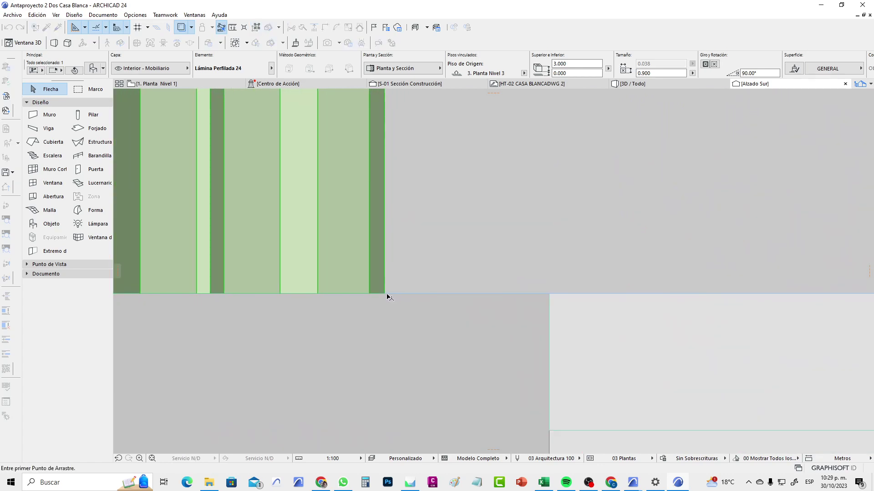
scroll(387, 298, "down", 1)
scroll(532, 302, "down", 2)
left_click(573, 300)
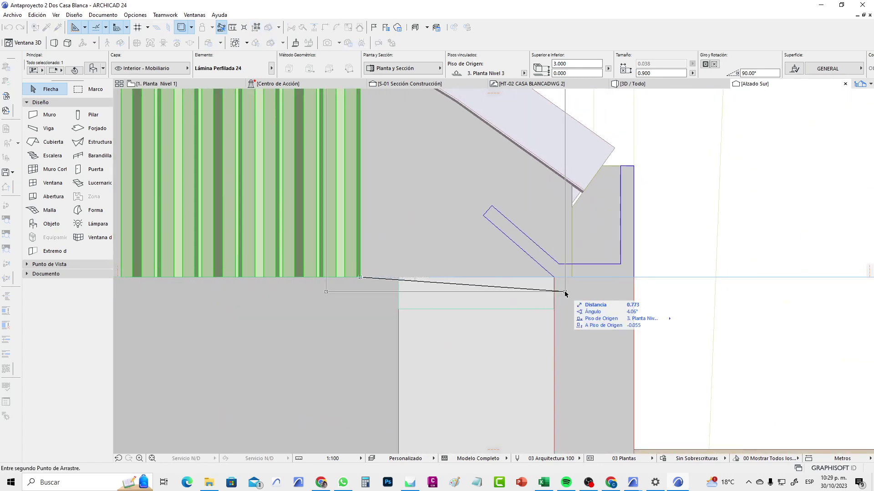
scroll(574, 282, "up", 2)
scroll(575, 275, "up", 1)
left_click(576, 265)
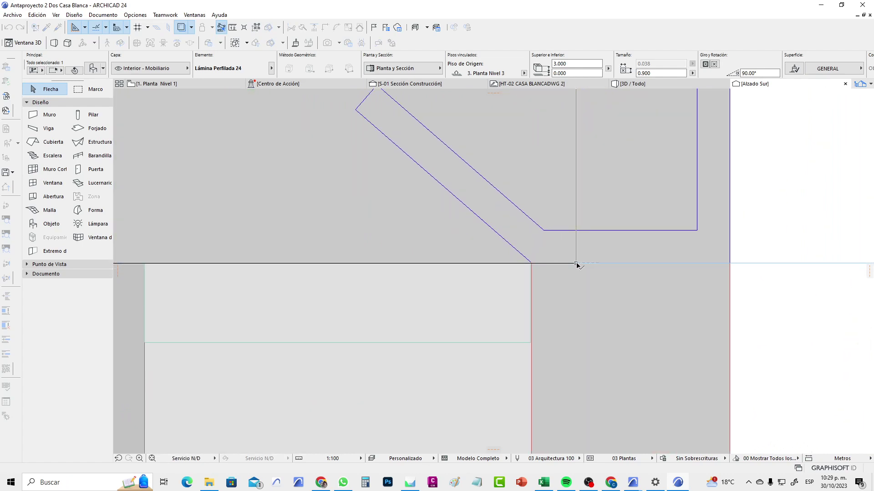
Step: Zoom out to the whole roof arch and open the sheet's settings (0.900 × 3.000)
scroll(575, 274, "down", 4)
scroll(577, 272, "down", 4)
scroll(587, 273, "down", 4)
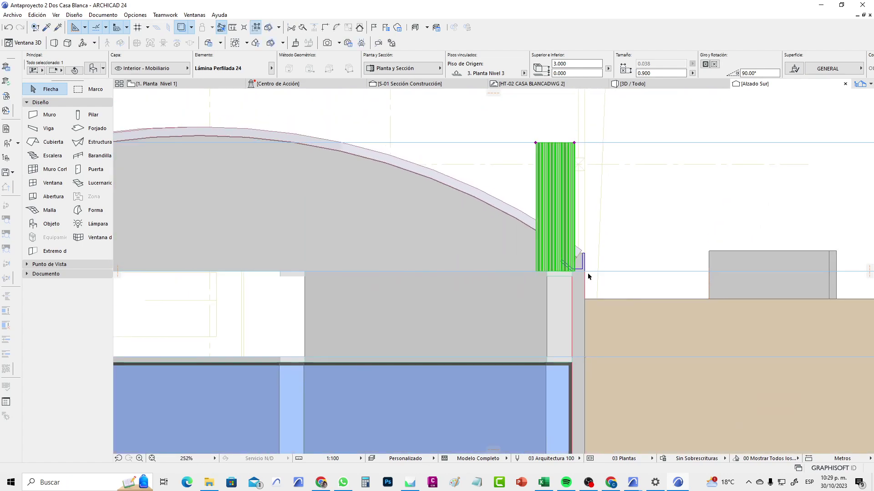
scroll(368, 288, "down", 1)
middle_click_drag(369, 288, 504, 279)
scroll(507, 276, "down", 1)
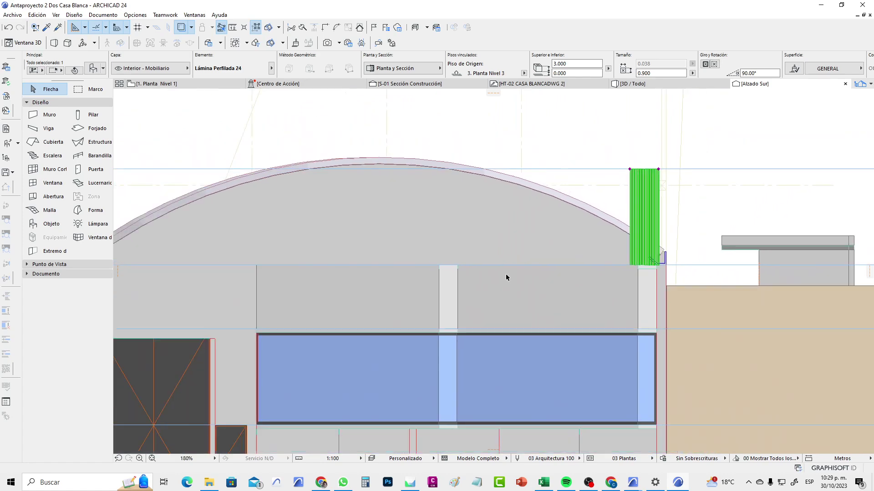
scroll(505, 262, "down", 1)
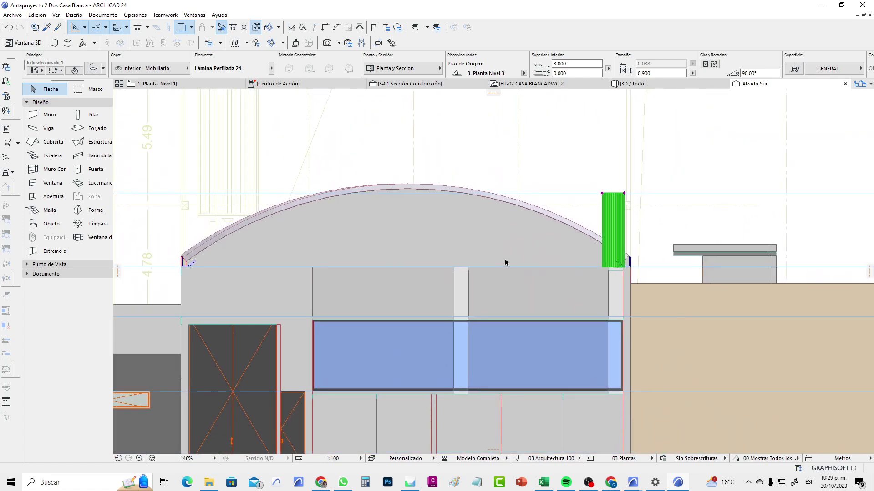
left_click(93, 68)
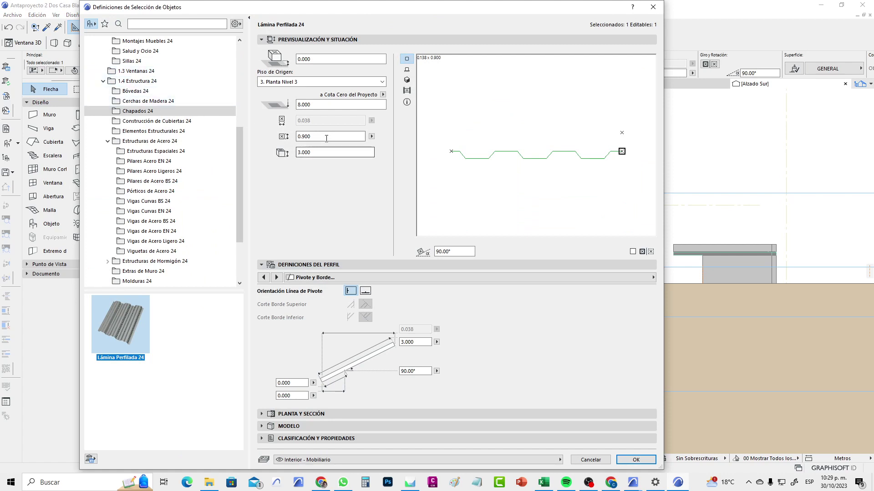
left_click(320, 153)
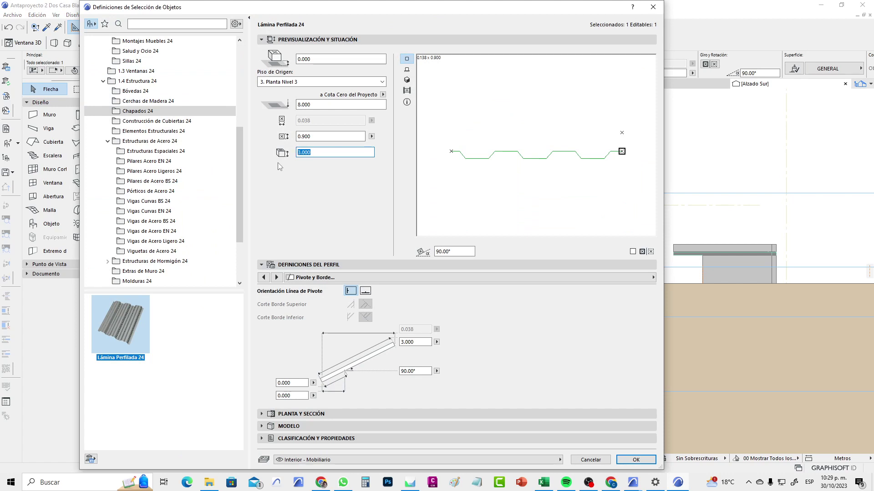
double_click(317, 137)
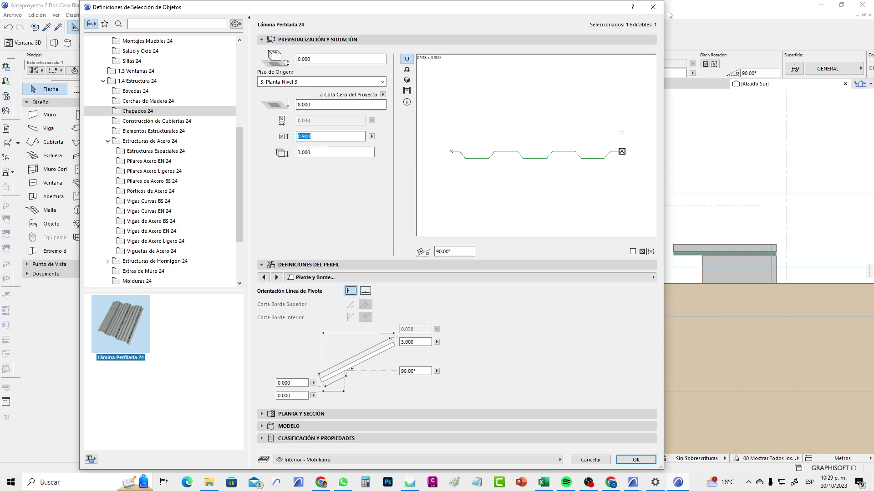
left_click(624, 461)
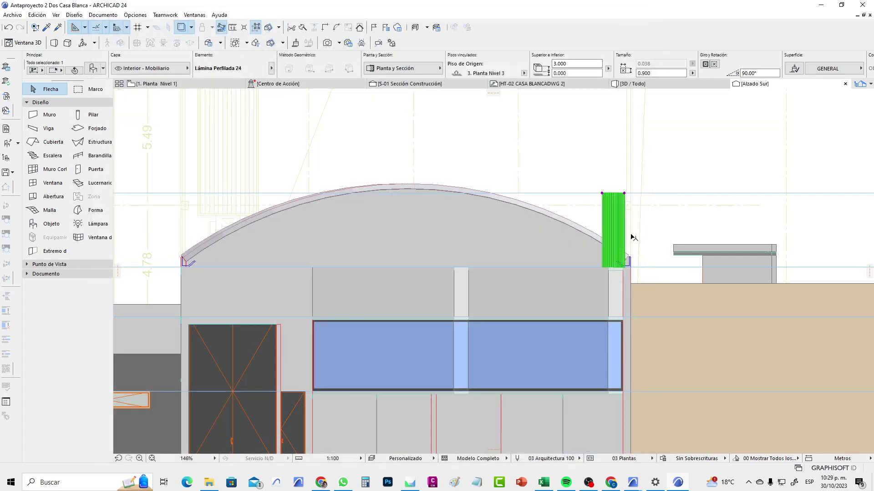
scroll(632, 238, "up", 2)
key("m")
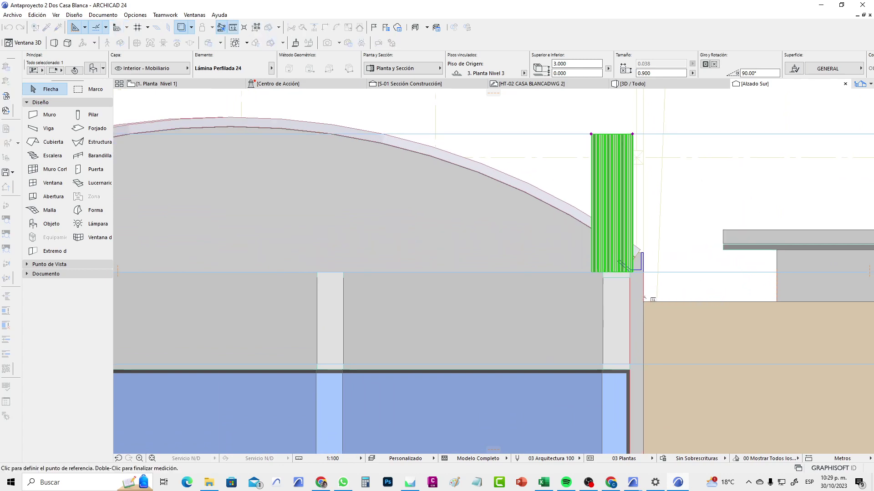
scroll(630, 268, "up", 3)
scroll(630, 269, "up", 3)
scroll(631, 269, "up", 2)
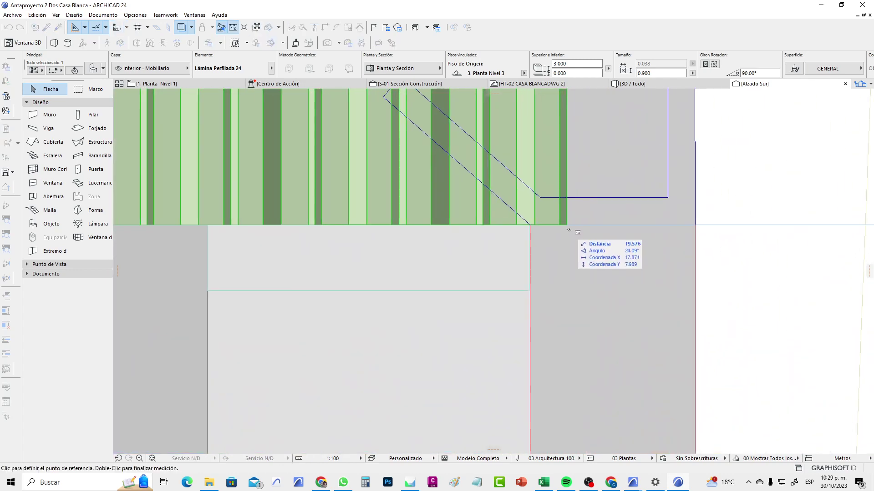
scroll(569, 232, "down", 2)
scroll(564, 273, "up", 1)
scroll(561, 288, "up", 1)
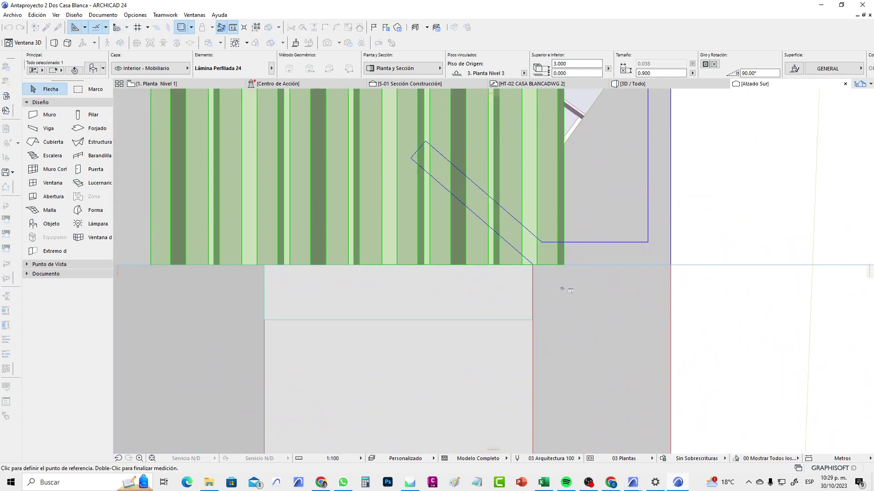
scroll(533, 269, "up", 2)
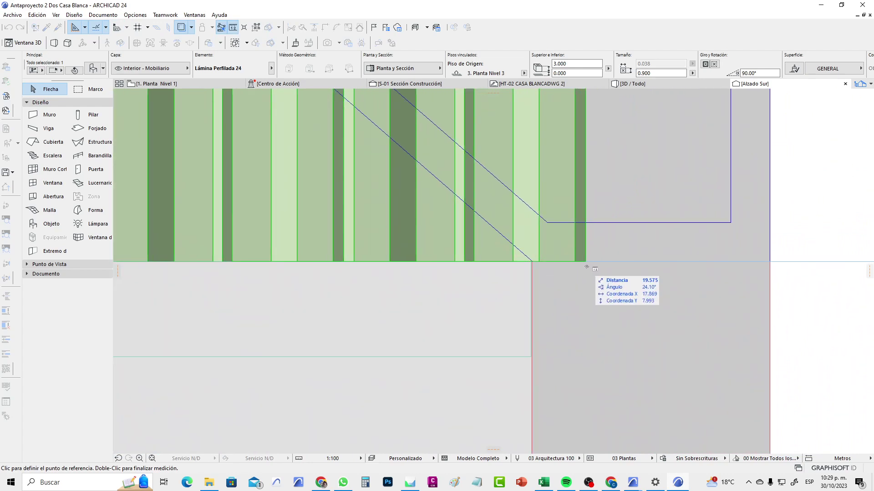
scroll(628, 268, "down", 2)
scroll(724, 264, "down", 2)
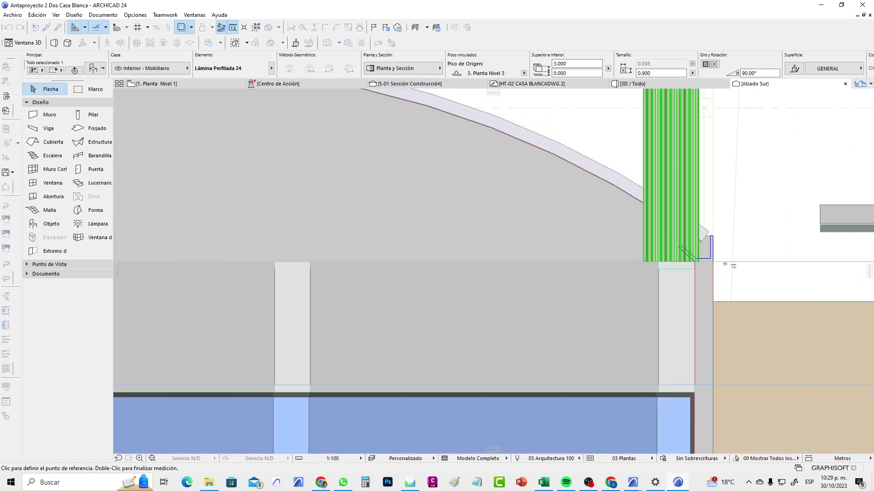
scroll(725, 263, "down", 2)
scroll(184, 255, "up", 2)
scroll(183, 256, "up", 2)
scroll(182, 256, "up", 1)
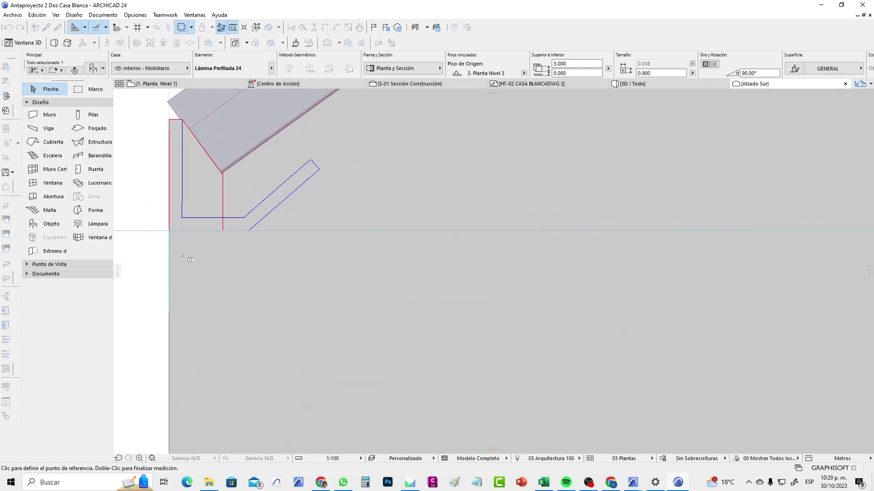
middle_click_drag(182, 256, 264, 283)
scroll(311, 259, "up", 2)
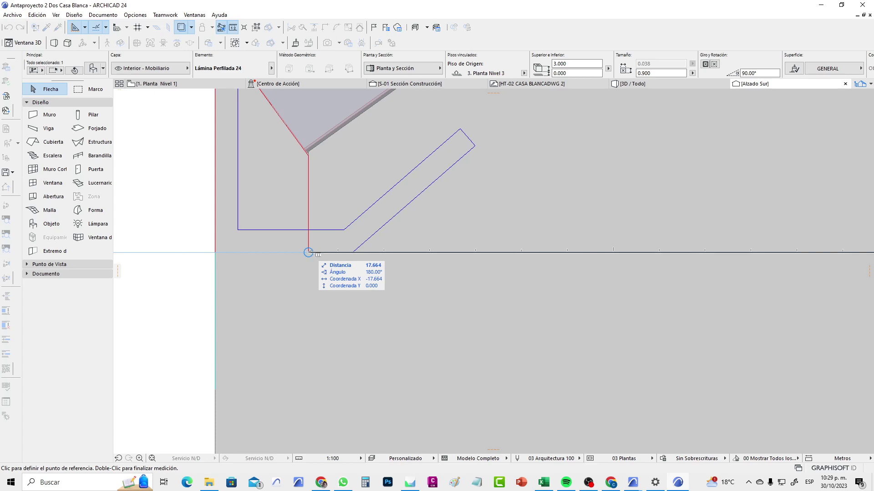
key("Escape")
scroll(337, 299, "down", 2)
scroll(365, 263, "down", 3)
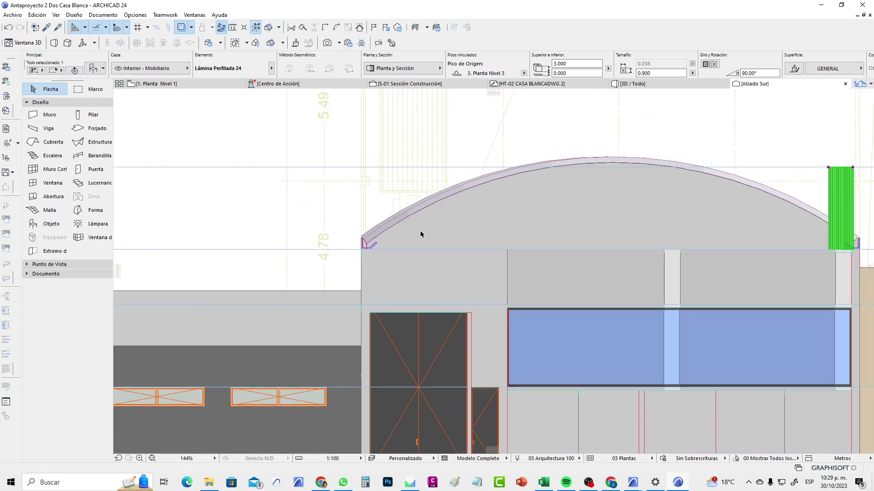
scroll(420, 234, "down", 3)
scroll(643, 165, "up", 4)
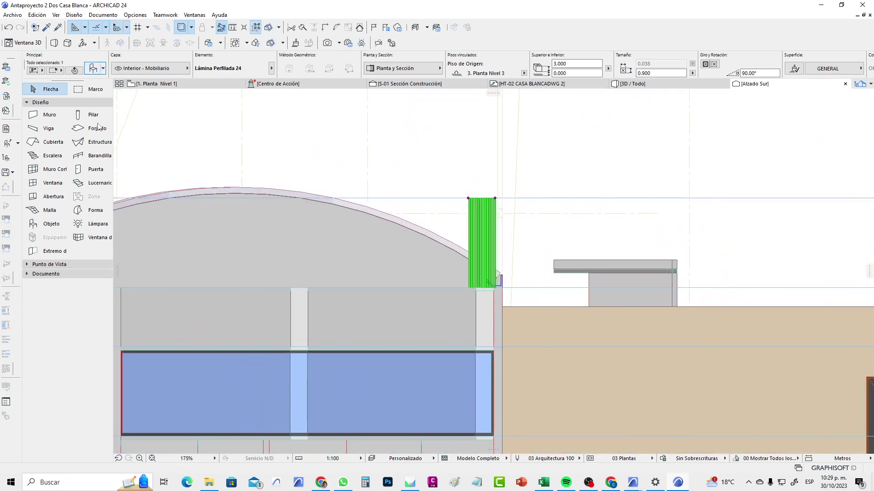
key("ctrl+t")
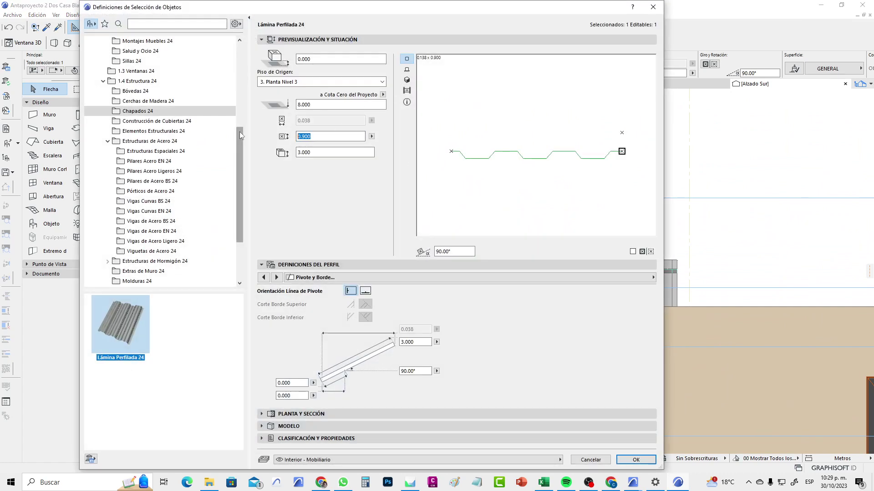
Step: Enter 17.664 as the corrugated sheet's width and apply it
type("17.664")
left_click(637, 459)
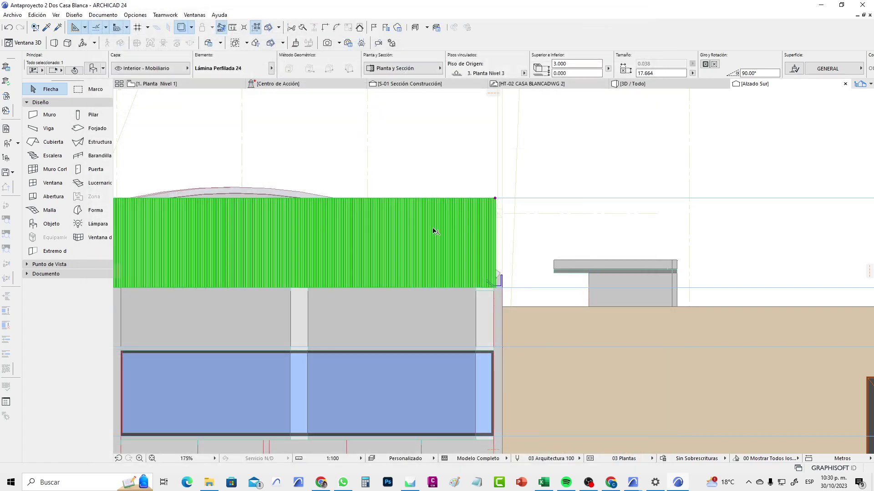
Step: Offset the sheet's top edge above the roof peak, making the sheet 3.351 high
middle_click_drag(434, 231, 698, 222)
scroll(720, 200, "up", 3)
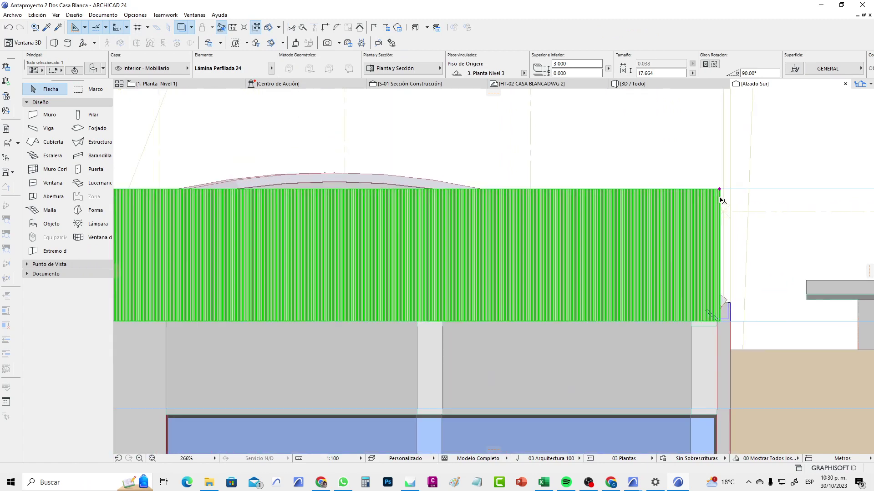
scroll(721, 200, "up", 1)
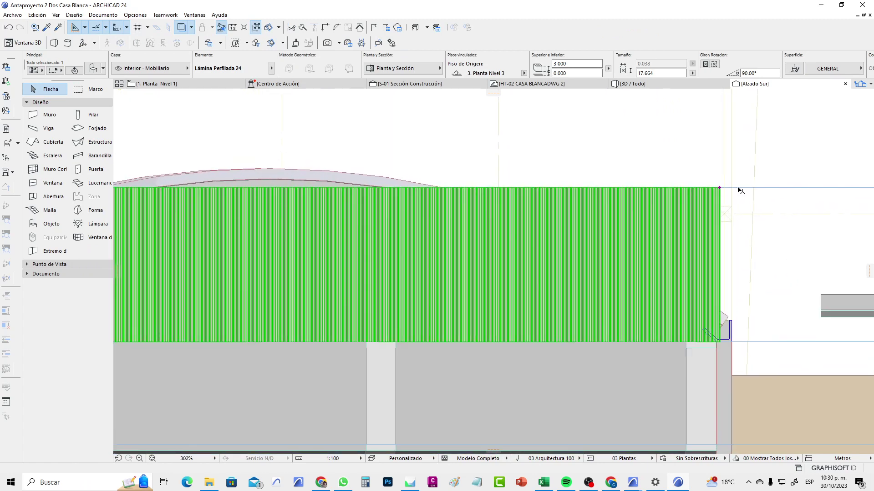
left_click(719, 189)
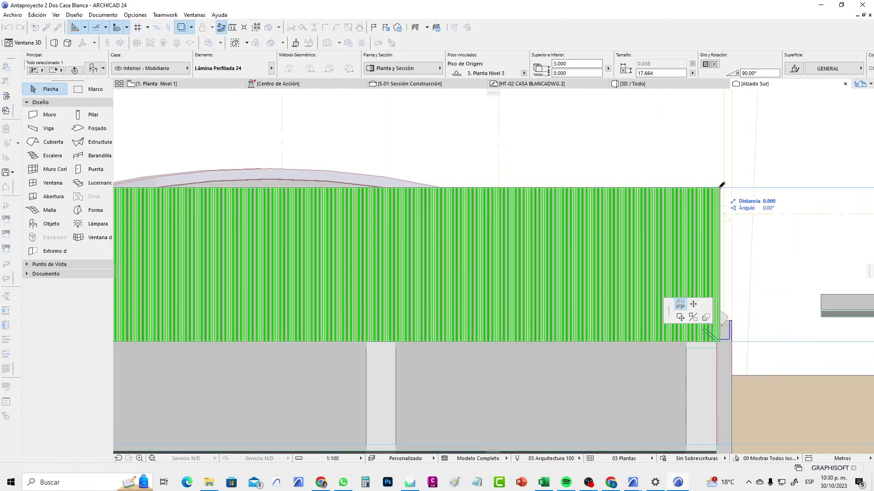
left_click(284, 168)
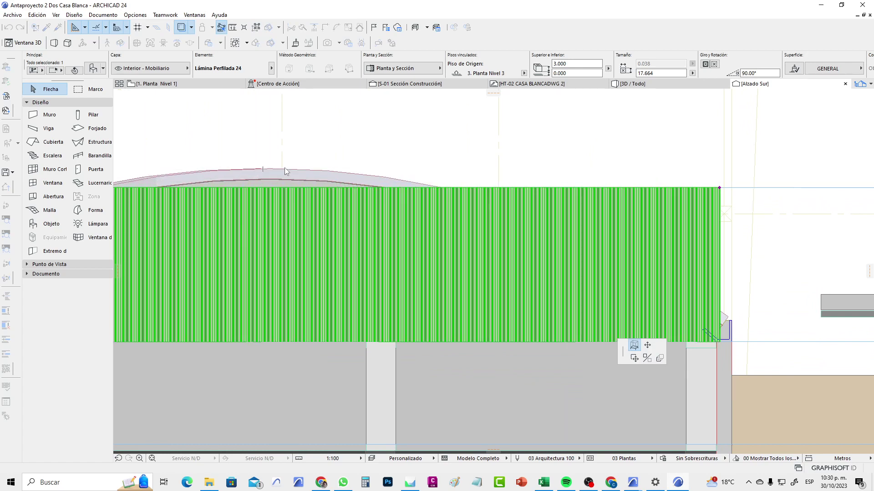
key("Escape")
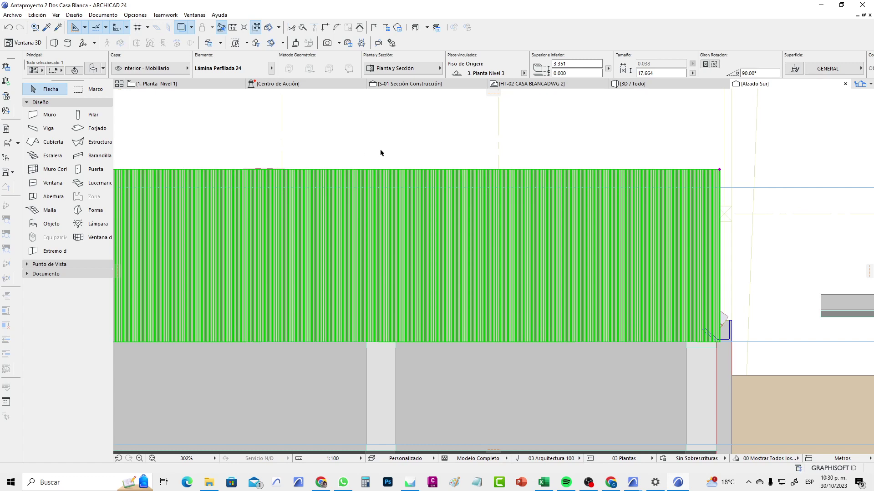
scroll(381, 149, "down", 2)
scroll(398, 180, "down", 2)
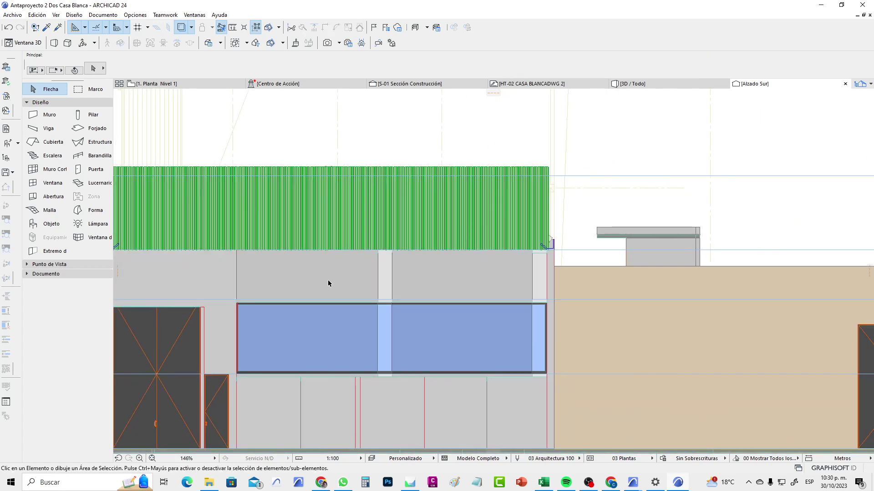
Step: Switch from the south elevation to the 3. Planta Nivel 3 floor plan
middle_click_drag(332, 283, 459, 324)
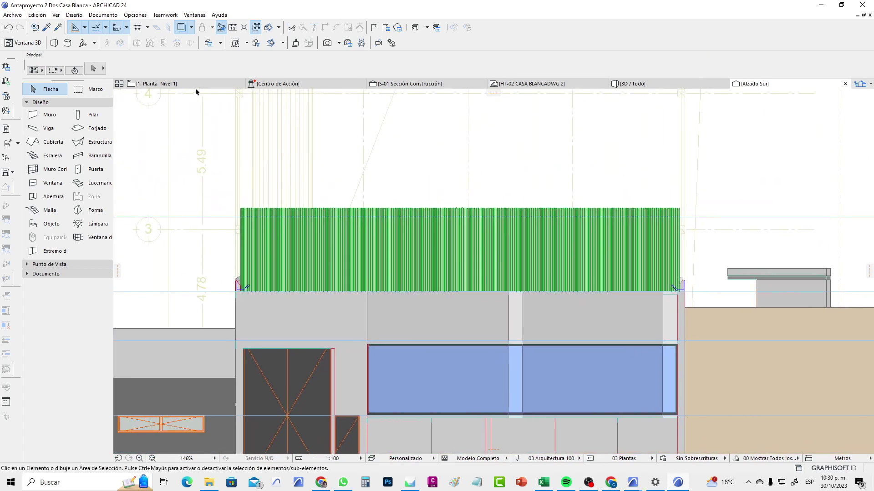
left_click(195, 85)
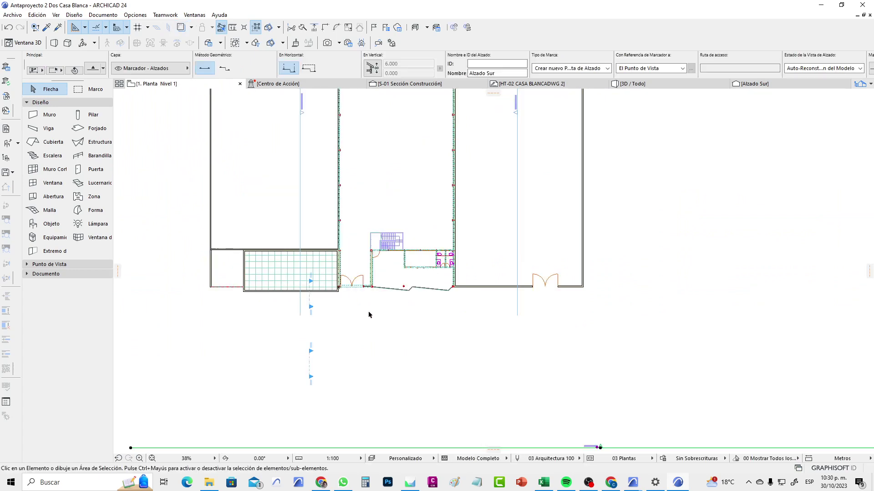
key("Escape")
right_click(182, 87)
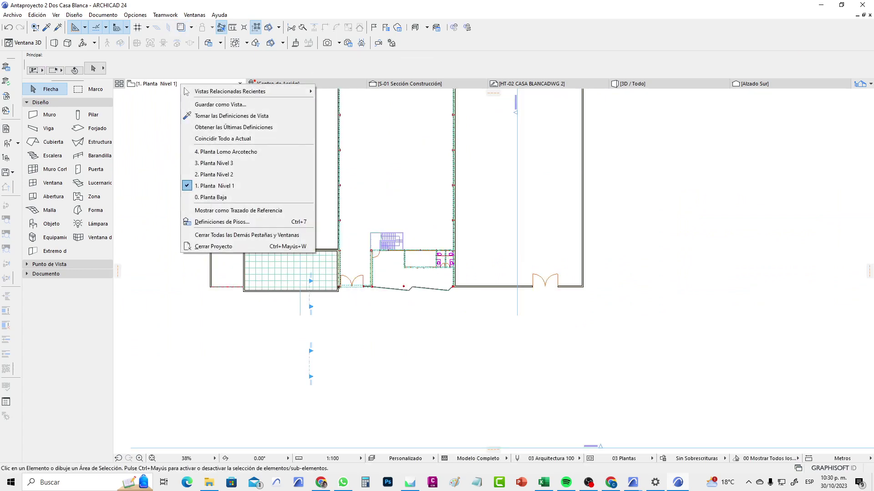
left_click(212, 163)
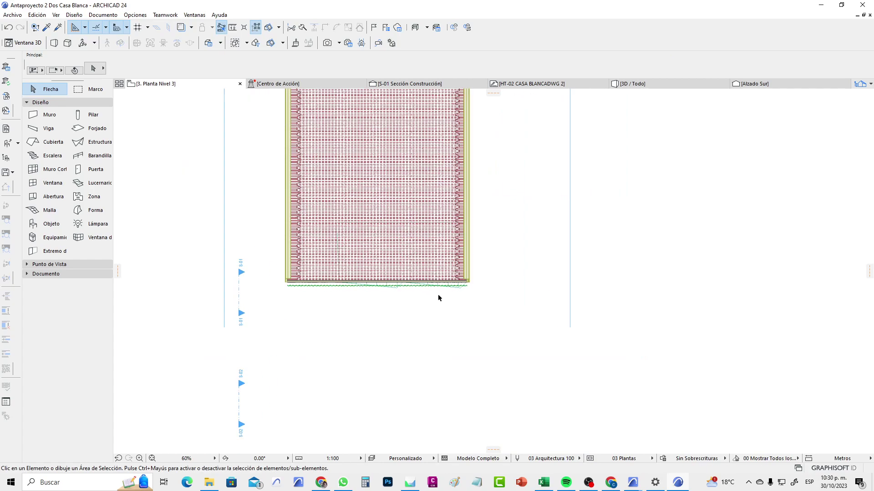
Step: Select the Lámina Perfilada 24 sheet and the brick wall band in plan
scroll(437, 294, "up", 10)
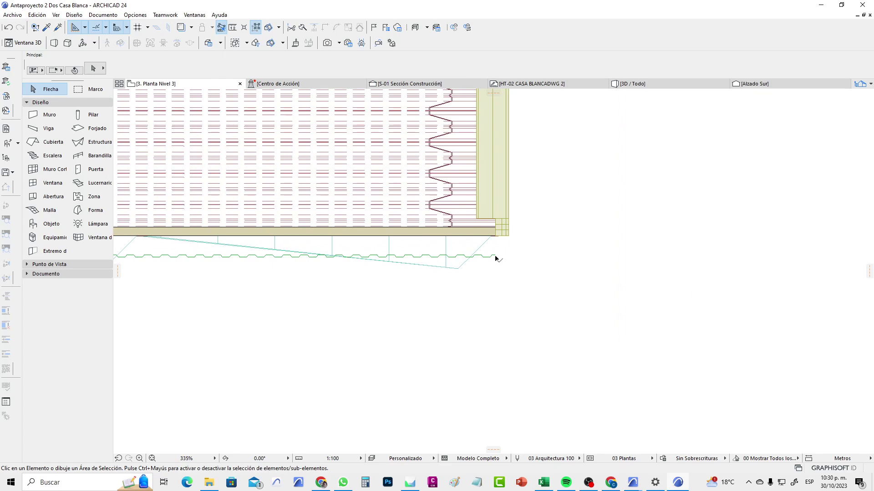
left_click(494, 257)
scroll(506, 241, "up", 2)
scroll(483, 242, "up", 3)
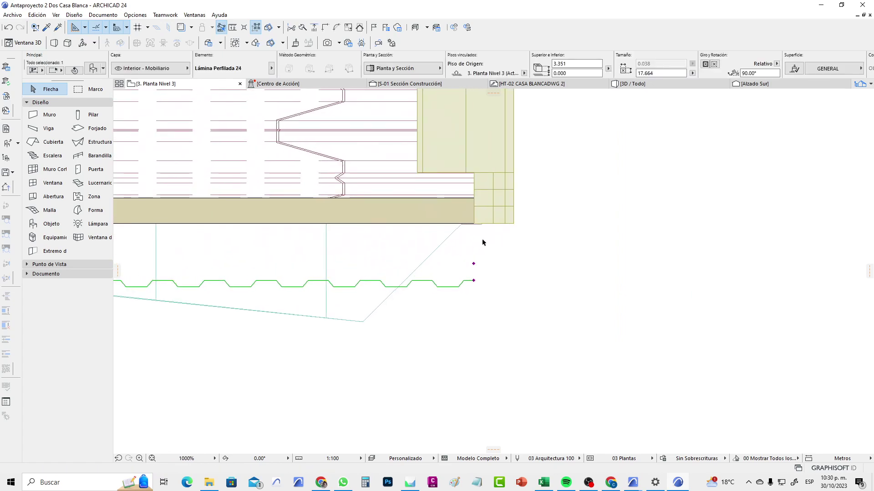
left_click(449, 200)
scroll(492, 244, "down", 1)
scroll(491, 248, "down", 3)
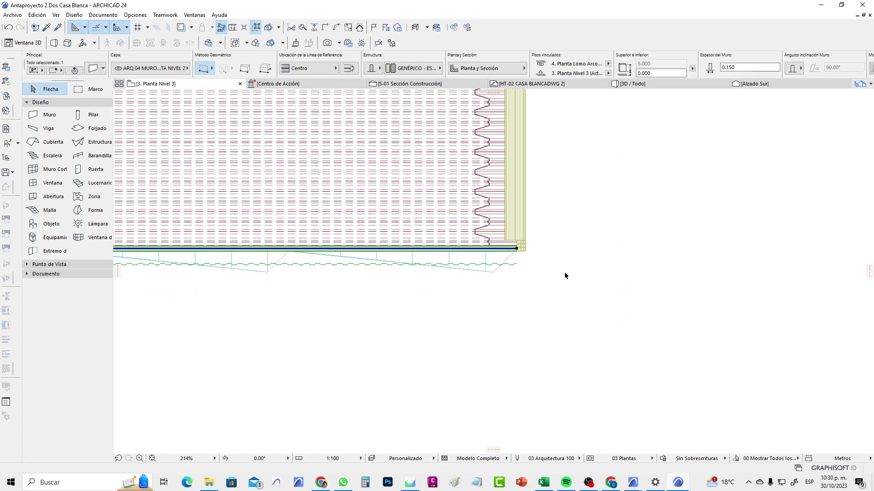
scroll(566, 219, "down", 2)
scroll(322, 307, "down", 2)
Step: Review the brick wall's building material options without changing them, then deselect it
middle_click_drag(351, 293, 415, 287)
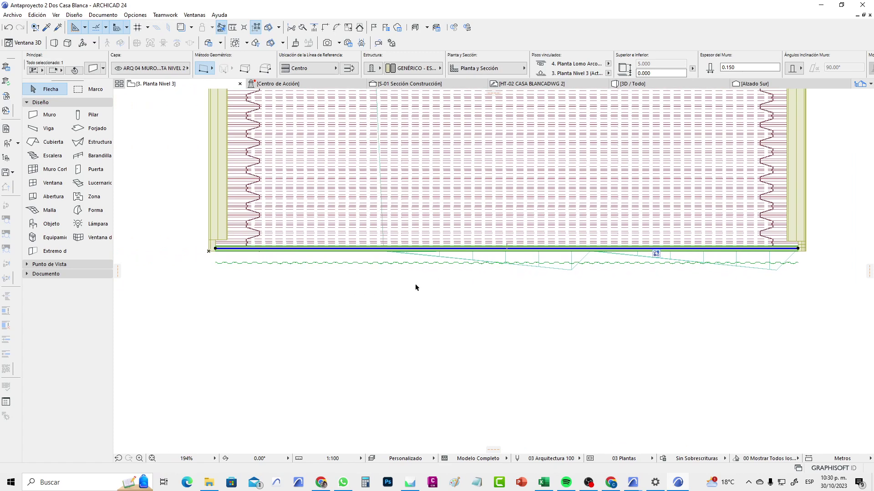
left_click(411, 69)
left_click(394, 334)
left_click(405, 347)
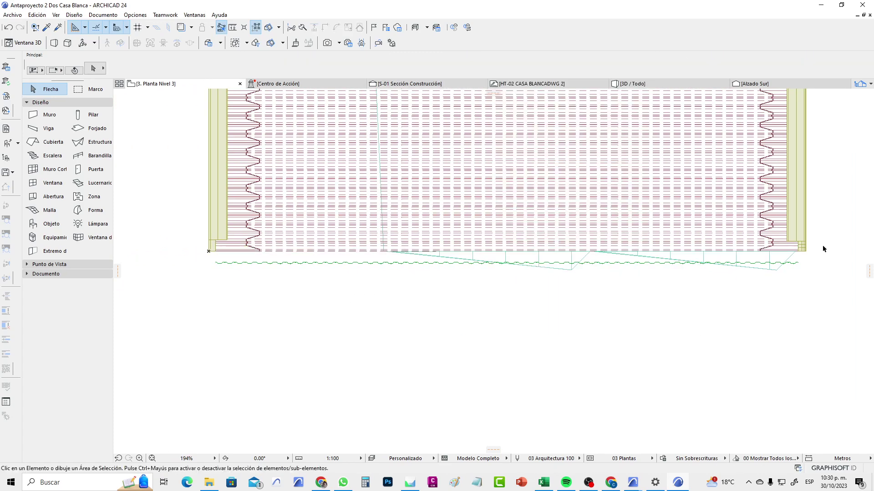
scroll(822, 246, "up", 5)
scroll(754, 282, "up", 2)
Step: Drag the corrugated sheet 0.340 up toward the south wall
left_click(745, 281)
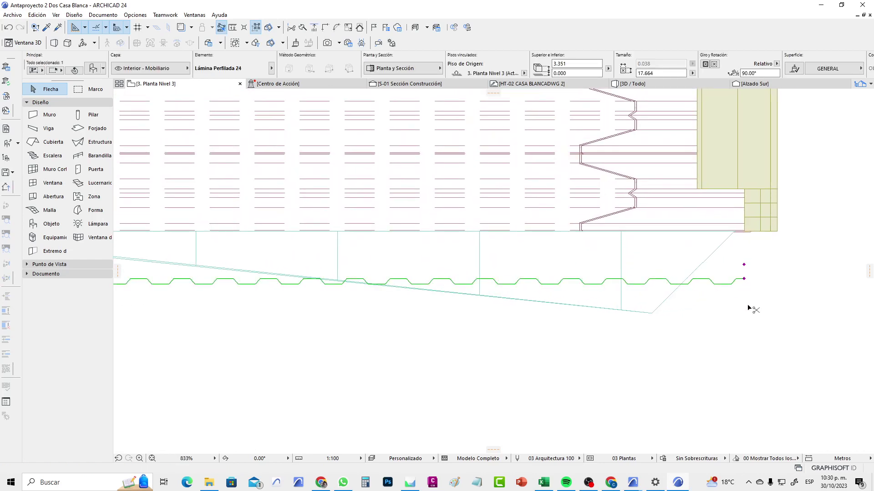
key("ctrl+d")
scroll(748, 291, "up", 2)
left_click(740, 271)
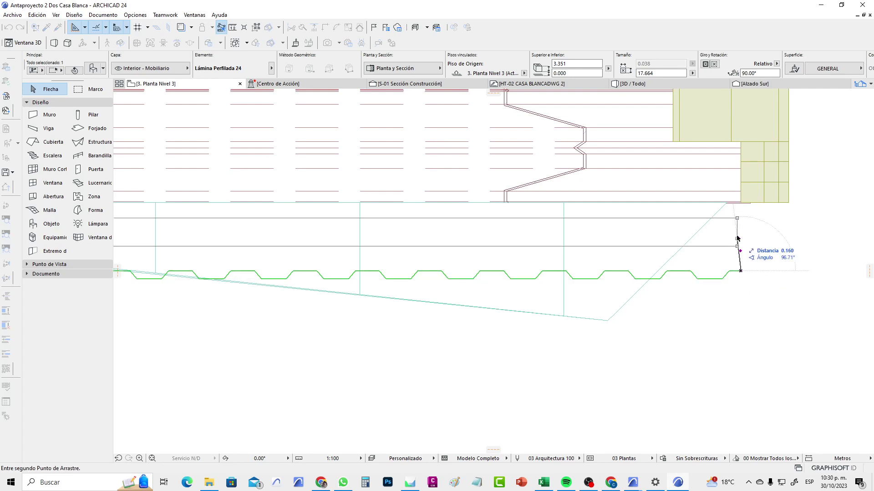
scroll(739, 203, "up", 3)
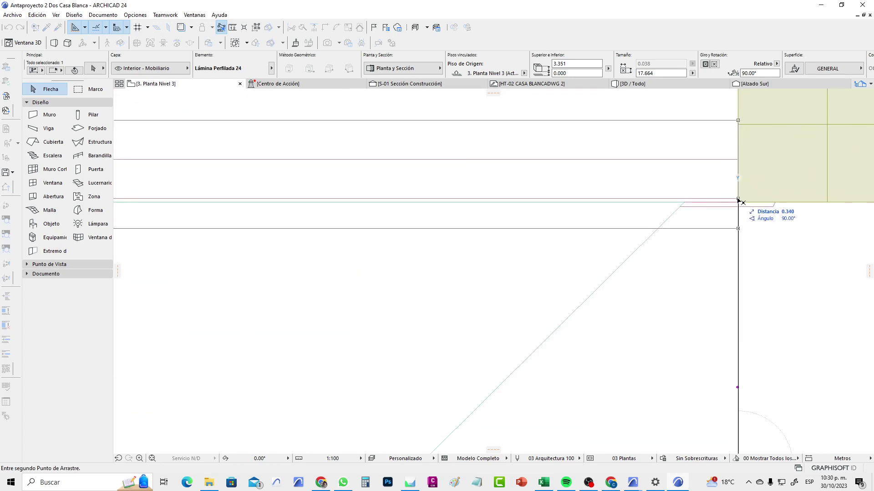
left_click(738, 203)
left_click(741, 220)
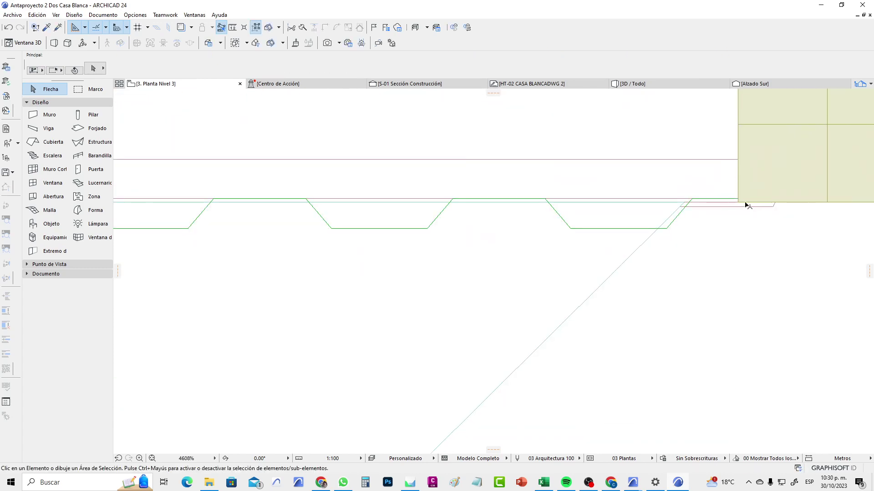
Step: Move the sheet a further 0.038 up onto the wall's outer face
left_click(747, 205)
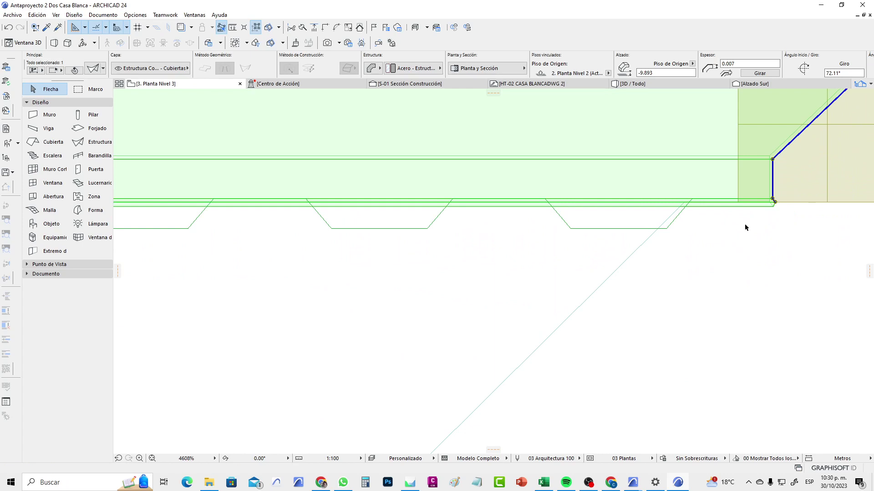
left_click(744, 223)
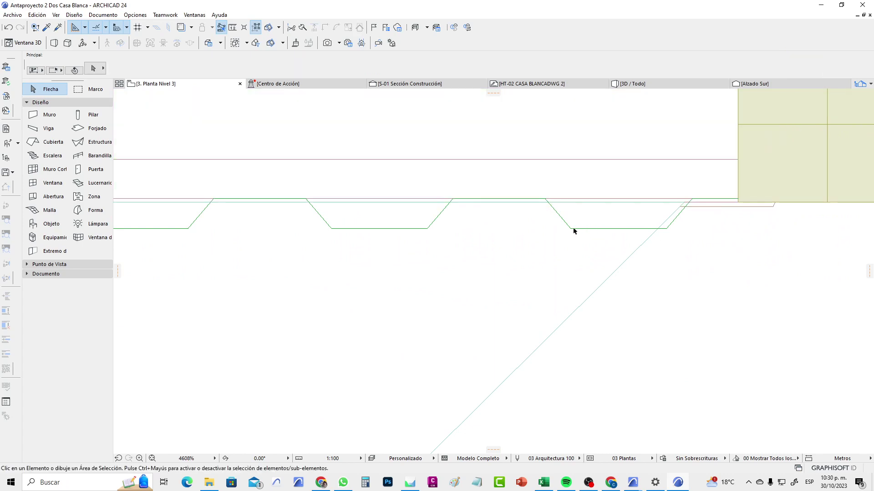
left_click(739, 201)
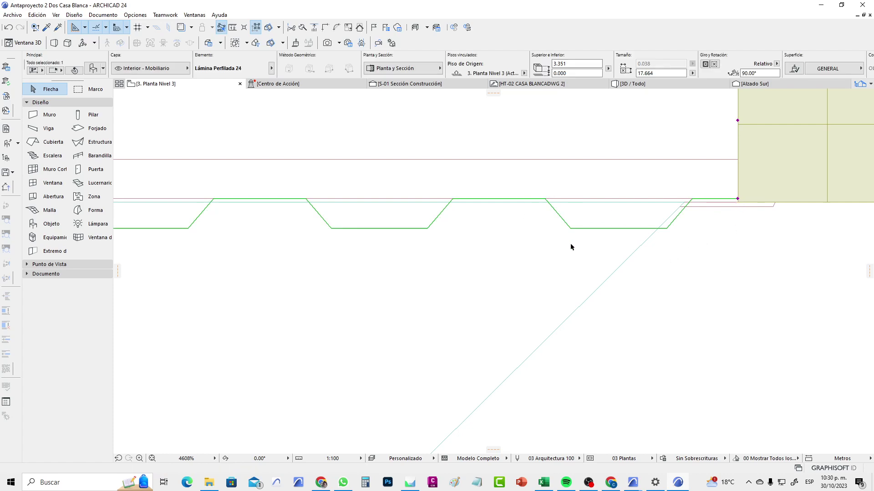
key("ctrl+d")
scroll(679, 247, "up", 2)
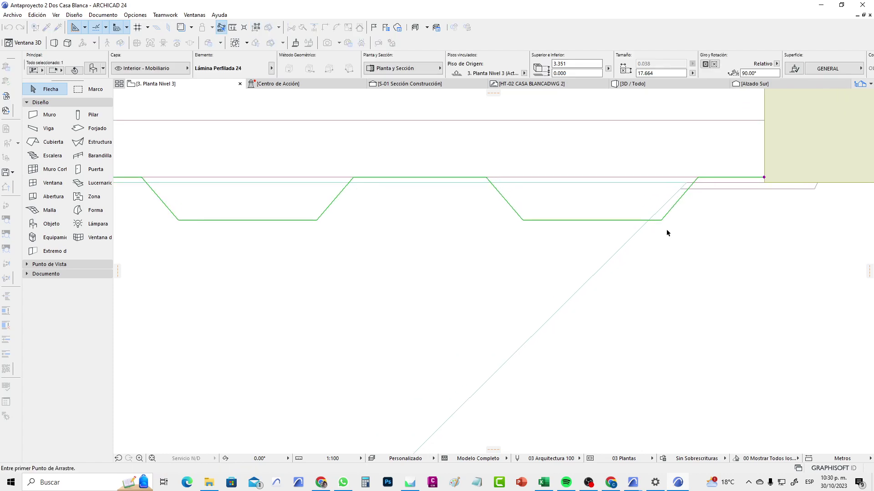
left_click(764, 178)
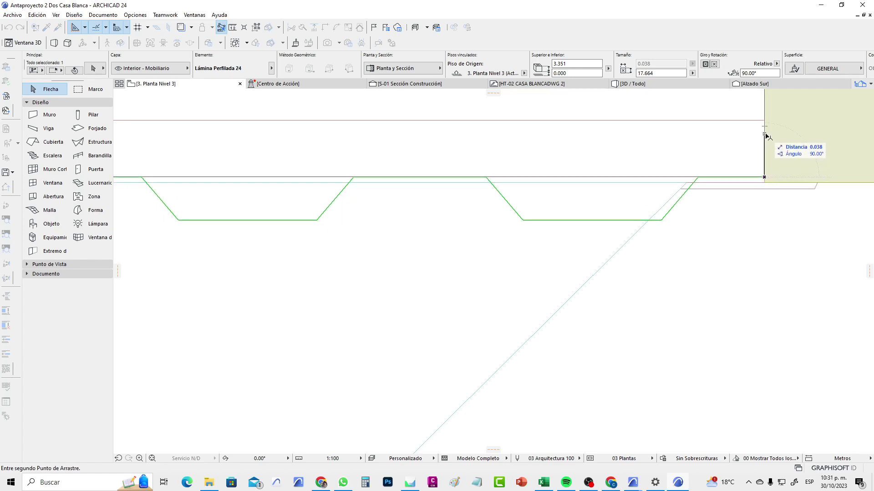
left_click(765, 135)
Step: Check the sheet's new position along the wall and open the 3D / Todo view
scroll(646, 307, "down", 3)
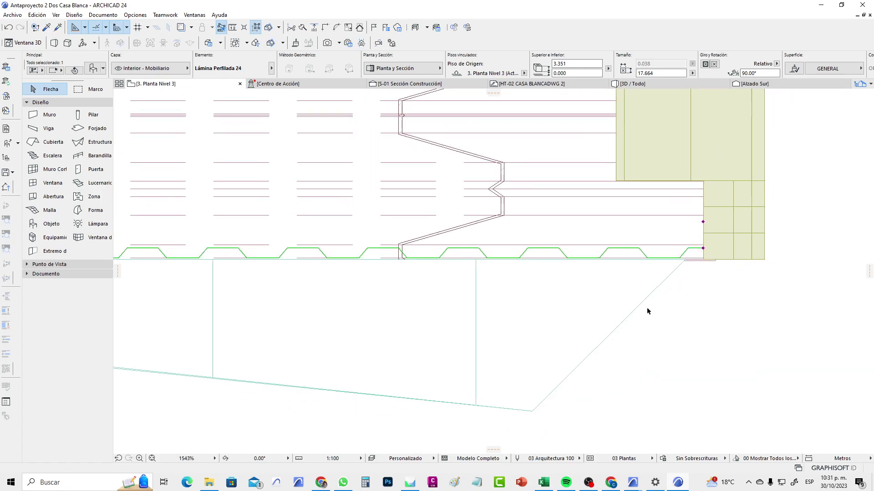
scroll(651, 305, "down", 2)
scroll(656, 306, "down", 2)
scroll(578, 372, "down", 1)
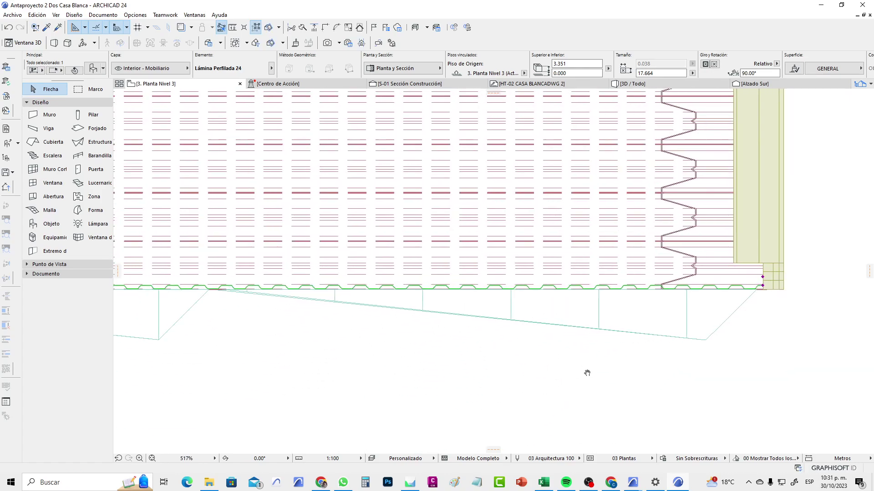
scroll(574, 368, "down", 2)
scroll(537, 328, "down", 2)
scroll(613, 367, "up", 3)
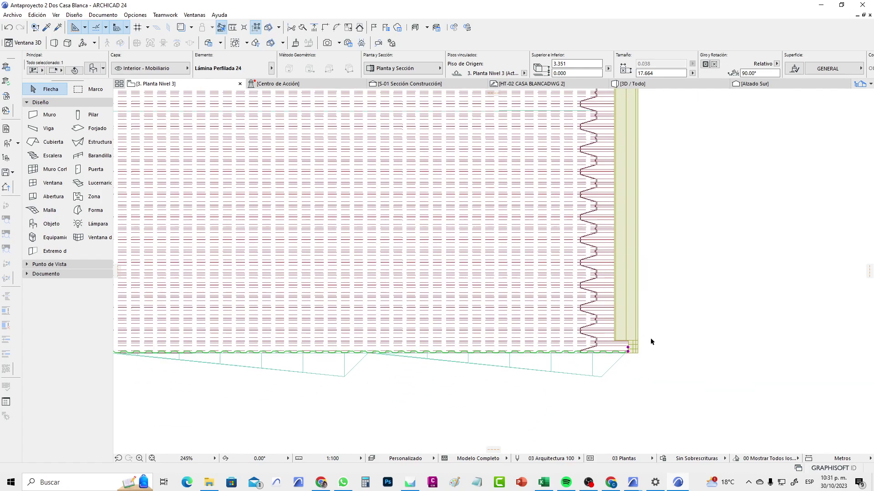
scroll(607, 371, "up", 4)
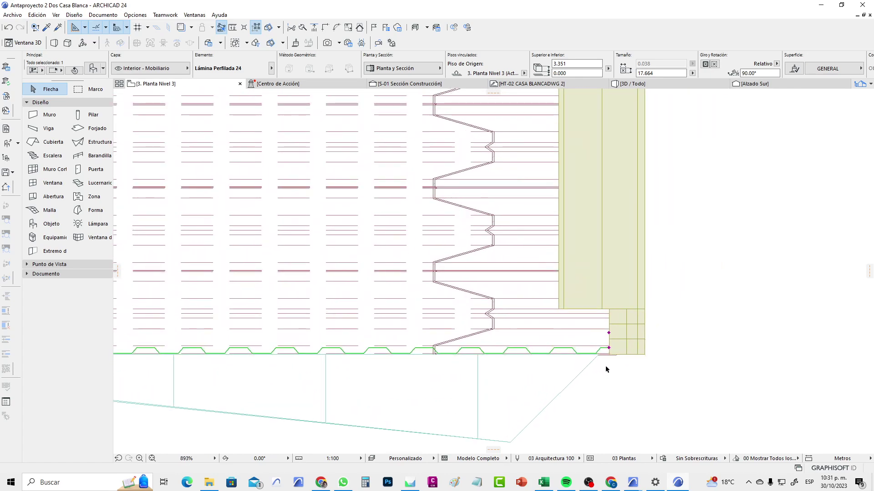
scroll(607, 369, "down", 3)
scroll(607, 369, "down", 2)
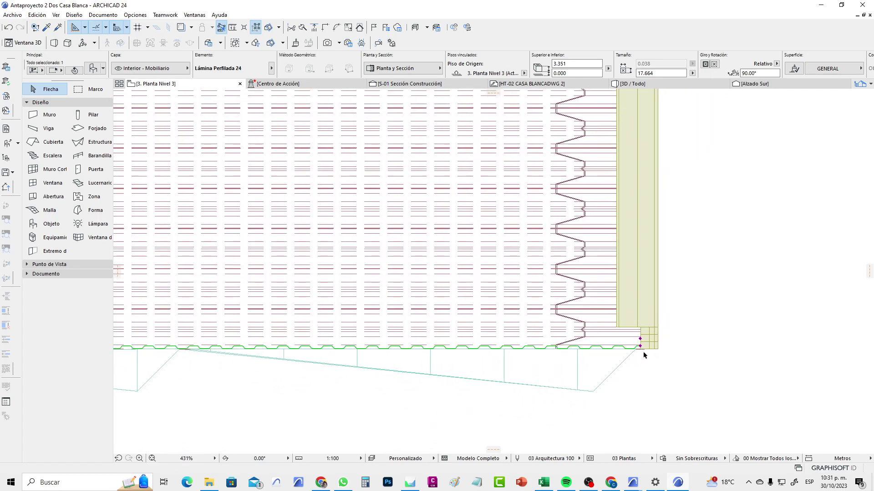
scroll(607, 368, "down", 1)
scroll(346, 375, "right", 5, "shift")
scroll(282, 364, "up", 2)
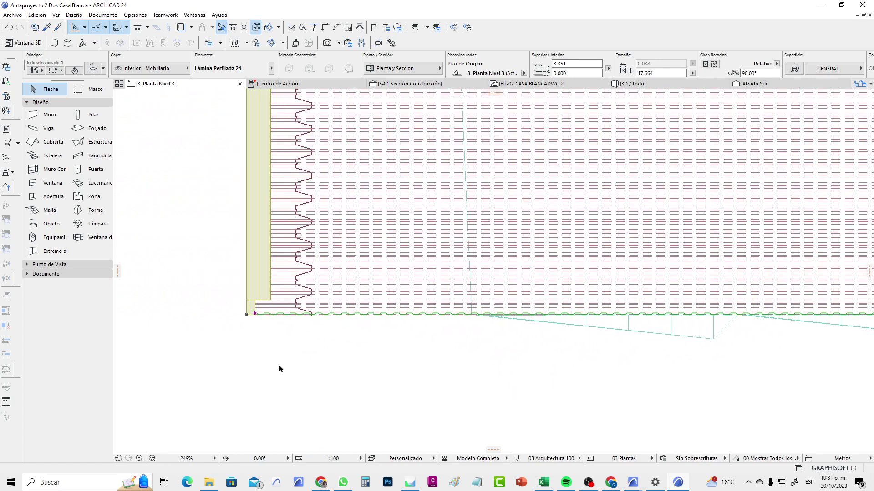
scroll(264, 309, "up", 3)
scroll(285, 290, "down", 4)
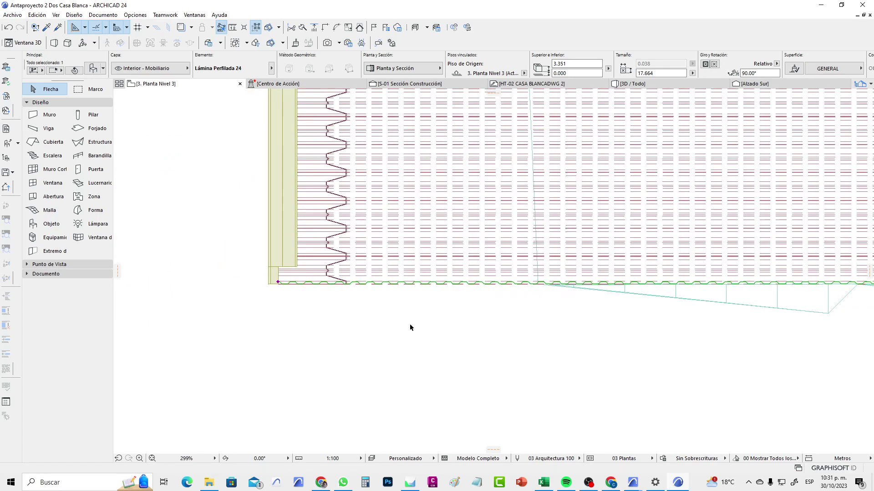
left_click(430, 305)
left_click(633, 83)
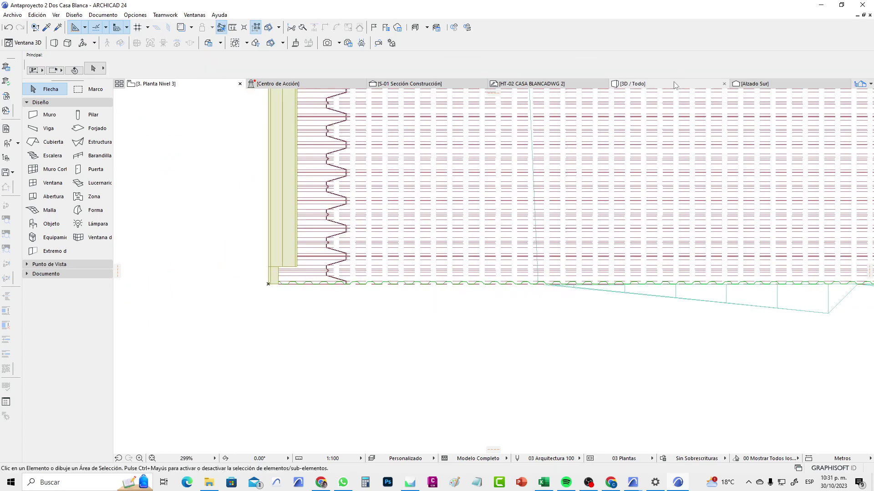
Step: Select the sheet and the arched roof structure, orbiting around the roof's south end
left_click(631, 195)
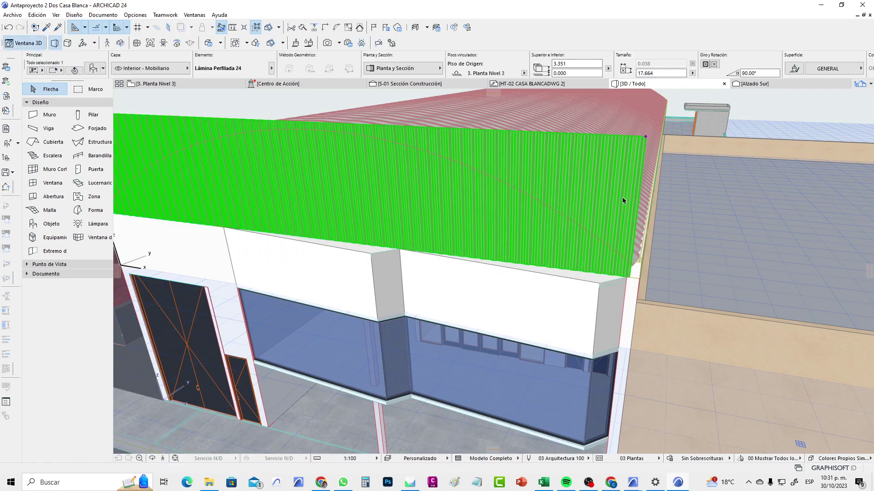
mouse_move(653, 233)
middle_mouse_down("shift")
mouse_move(485, 233)
mouse_move(554, 226)
mouse_move(568, 264)
mouse_move(566, 309)
mouse_move(503, 309)
middle_mouse_up("shift")
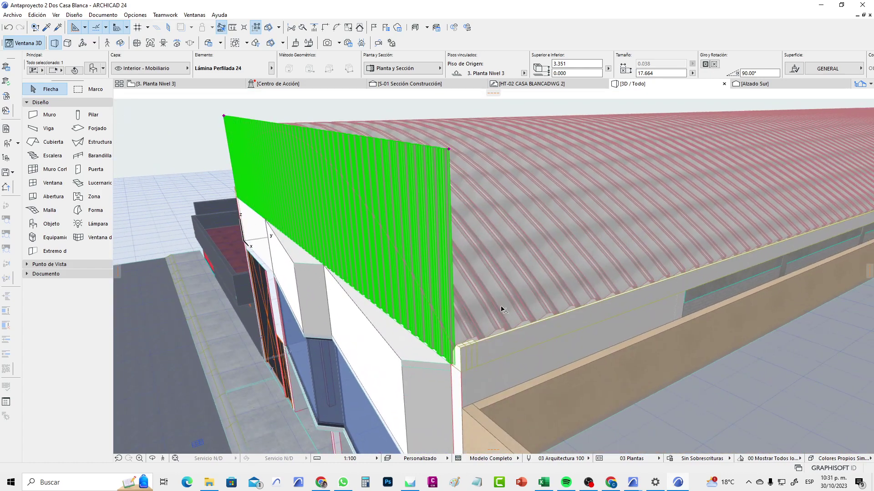
left_click(468, 341)
mouse_move(503, 339)
middle_mouse_down("shift")
mouse_move(454, 332)
mouse_move(364, 275)
mouse_move(381, 281)
middle_mouse_up("shift")
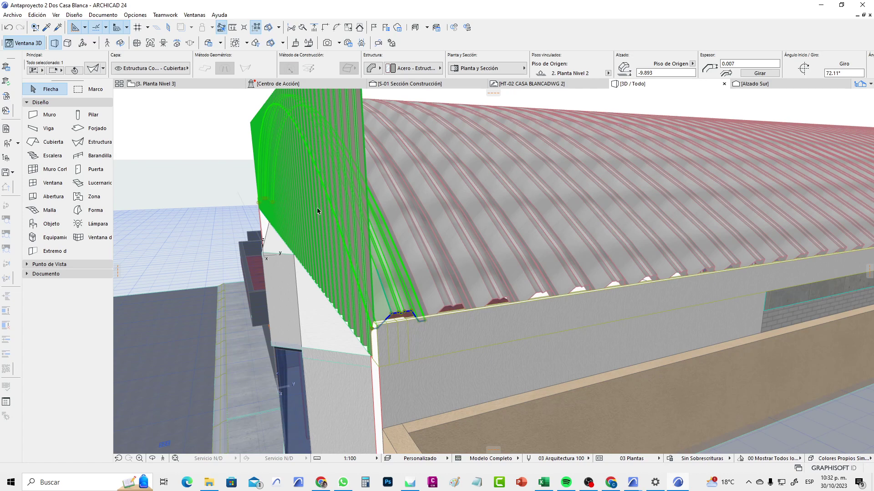
Step: Reselect the arched roof Complex Profile from a higher view and open its Conectar menu
left_click(234, 222)
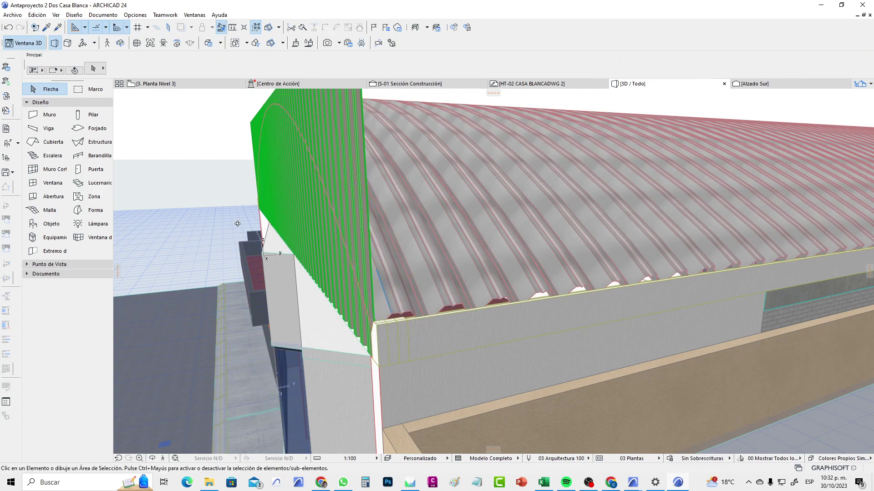
middle_click_drag(237, 224, 444, 275, "shift")
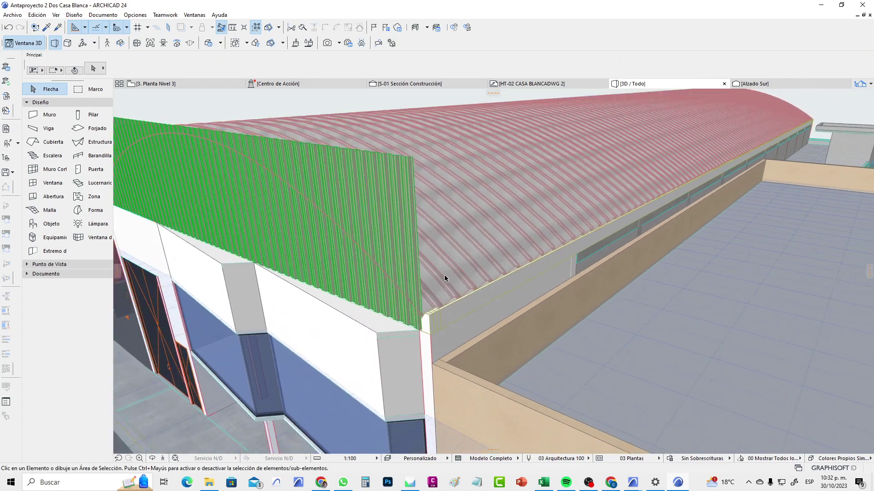
scroll(444, 275, "up", 2)
scroll(509, 250, "up", 1)
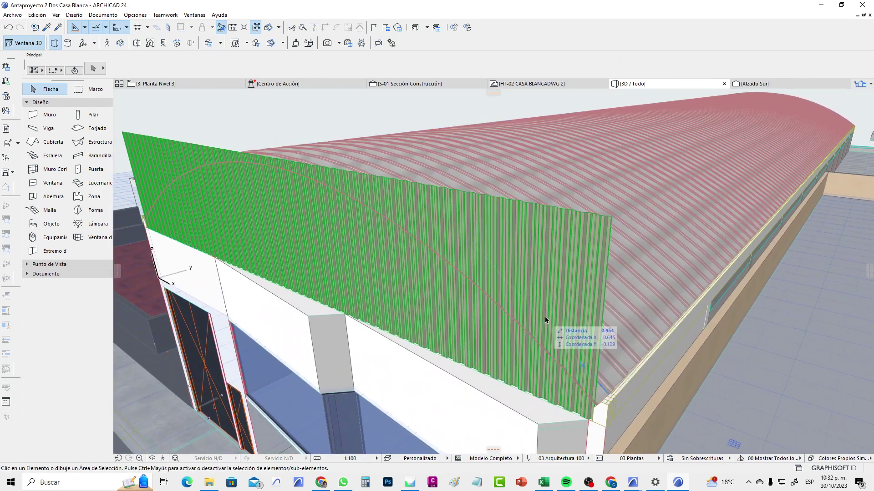
scroll(537, 332, "up", 2)
scroll(530, 346, "up", 1)
left_click(525, 353)
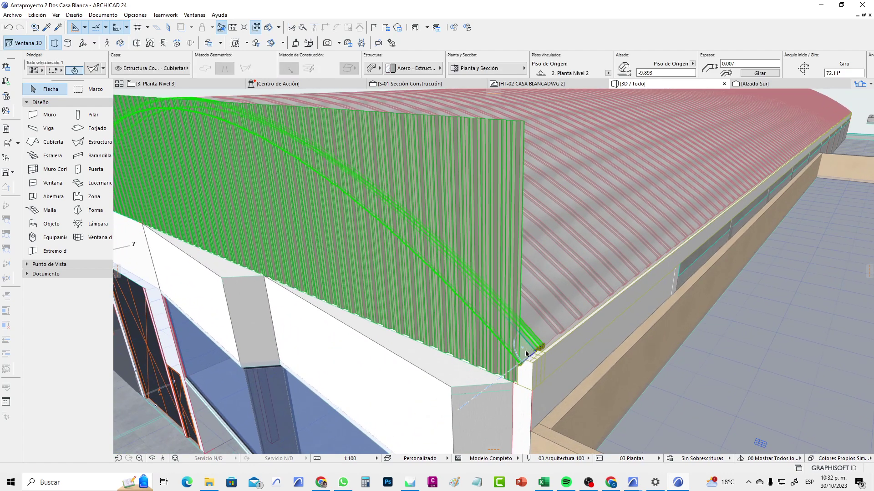
scroll(446, 345, "down", 1)
scroll(446, 345, "down", 2)
middle_click_drag(345, 244, 411, 254, "shift")
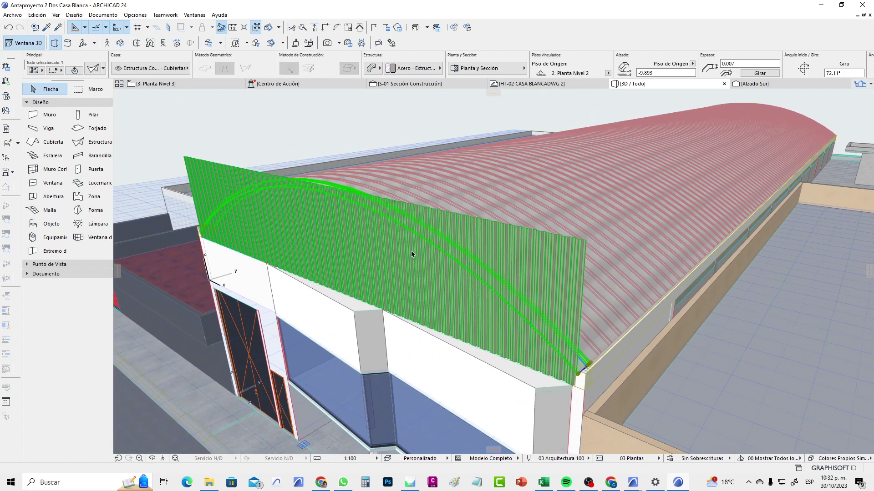
right_click(317, 135)
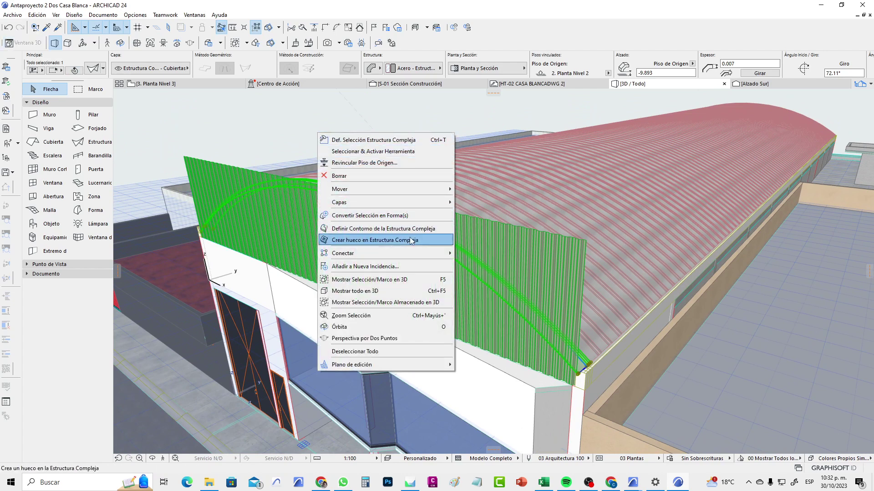
mouse_move(343, 253)
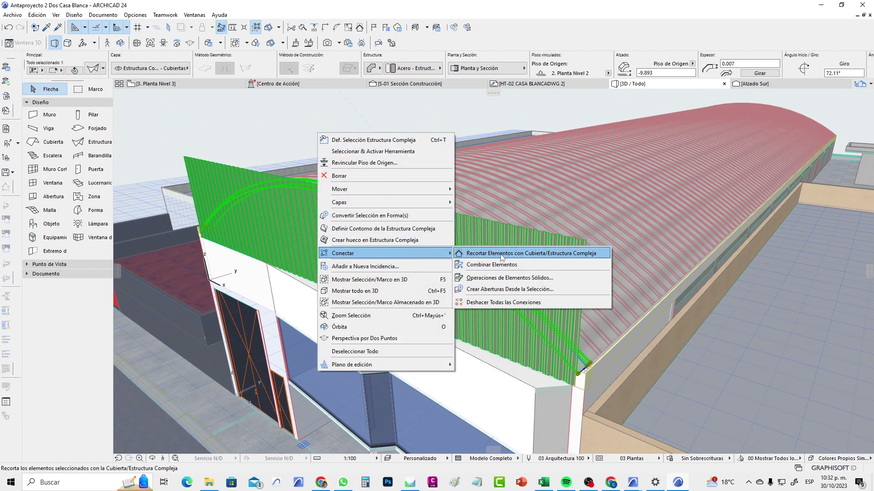
Step: Subtract the roof (Operator) from the green sheet (Target) using Substracción con extrusión hacia arriba
left_click(497, 284)
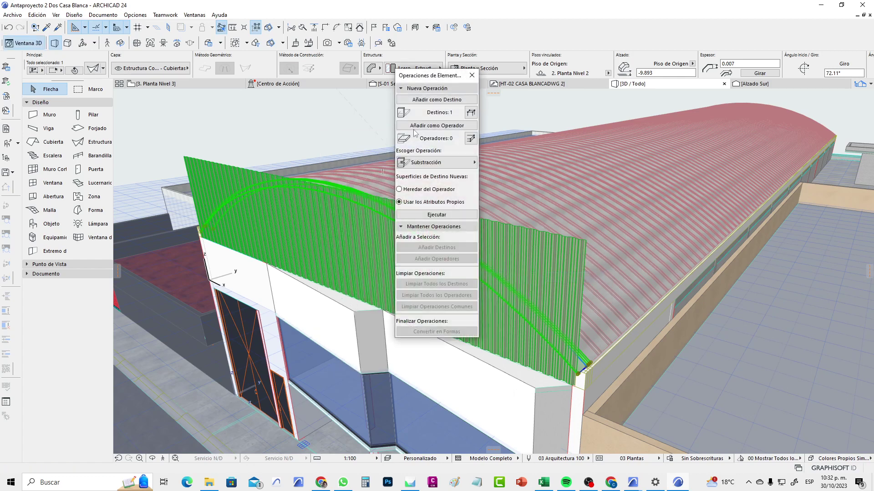
left_click(437, 125)
left_click(186, 148)
left_click(186, 159)
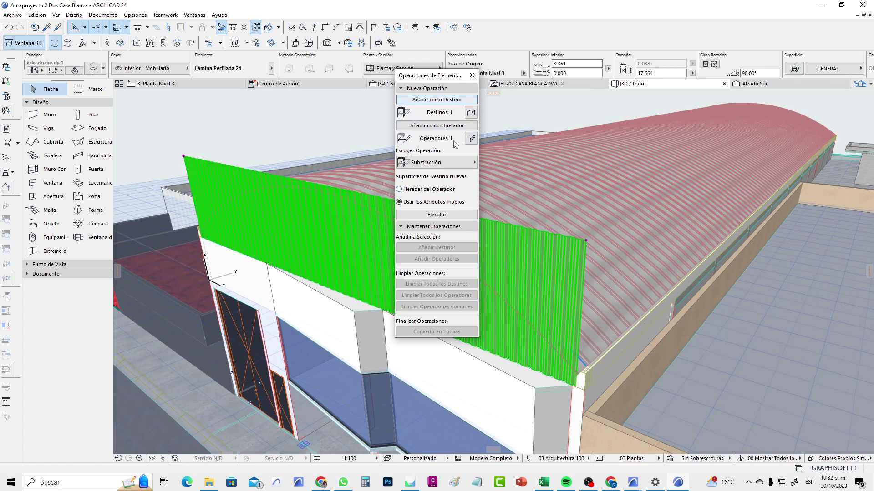
left_click(461, 164)
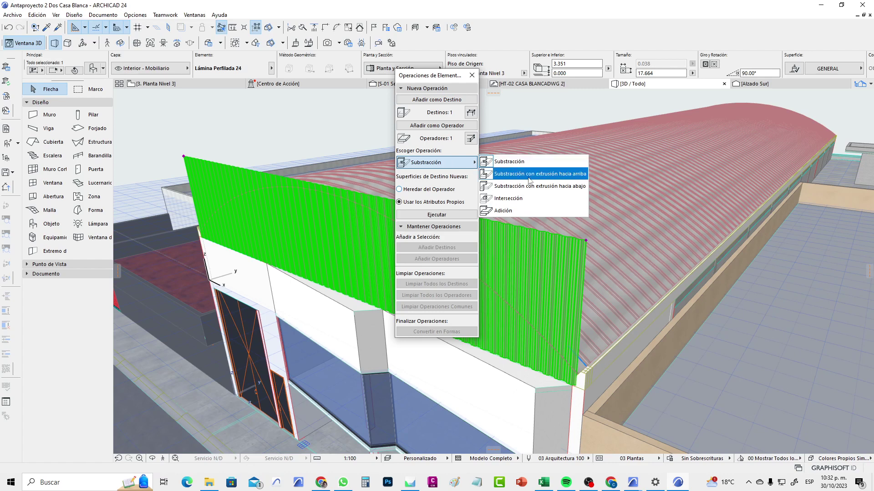
left_click(529, 175)
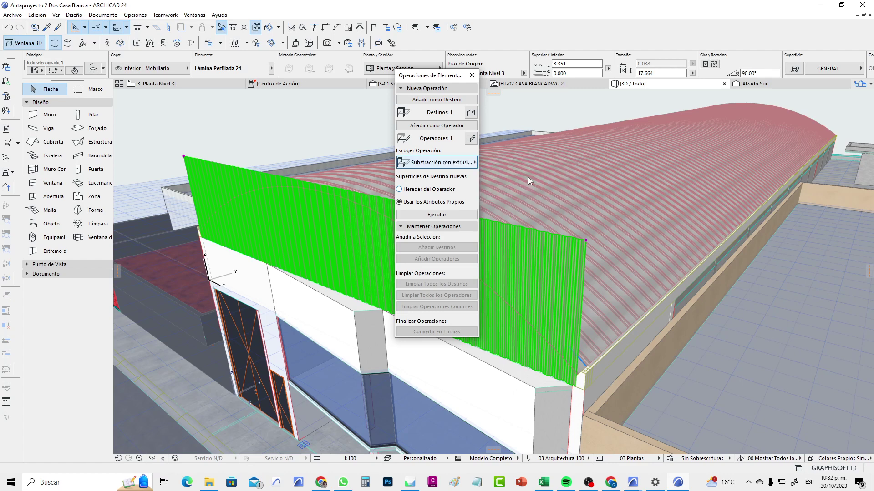
left_click(460, 215)
left_click(299, 133)
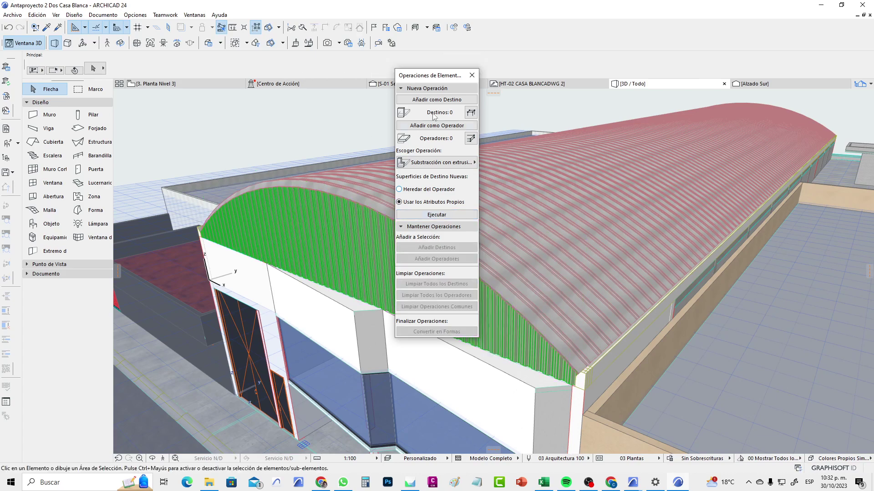
left_click(472, 75)
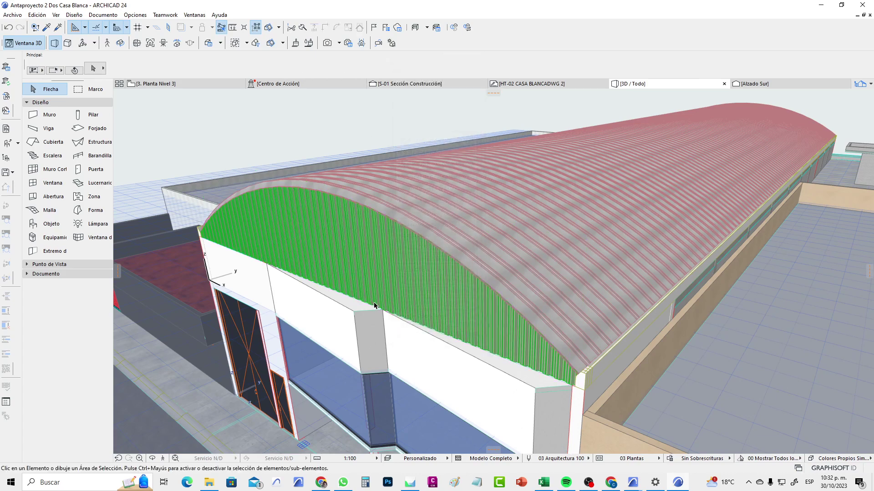
mouse_move(374, 305)
middle_mouse_down("shift")
mouse_move(624, 233)
mouse_move(457, 290)
mouse_move(341, 298)
mouse_move(606, 348)
mouse_move(619, 299)
middle_mouse_up("shift")
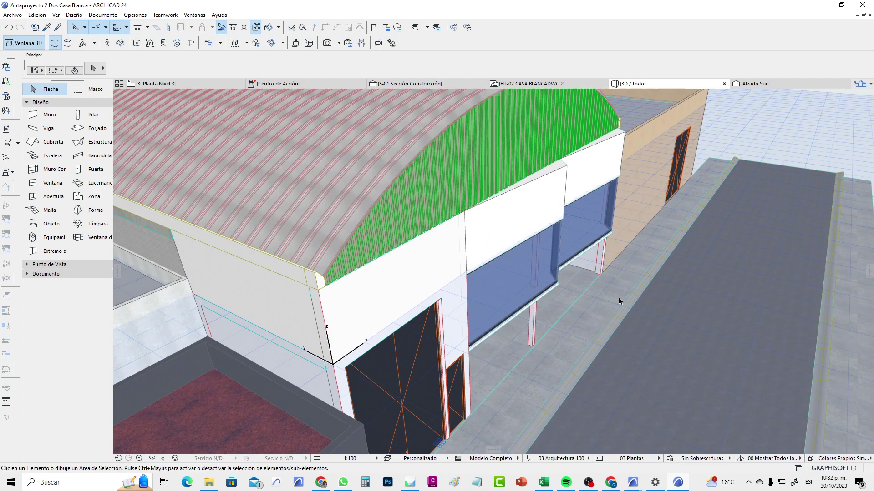
scroll(620, 300, "down", 3)
mouse_move(644, 282)
middle_mouse_down("shift")
mouse_move(441, 251)
mouse_move(369, 250)
mouse_move(433, 258)
mouse_move(546, 217)
middle_mouse_up("shift")
scroll(623, 236, "up", 2)
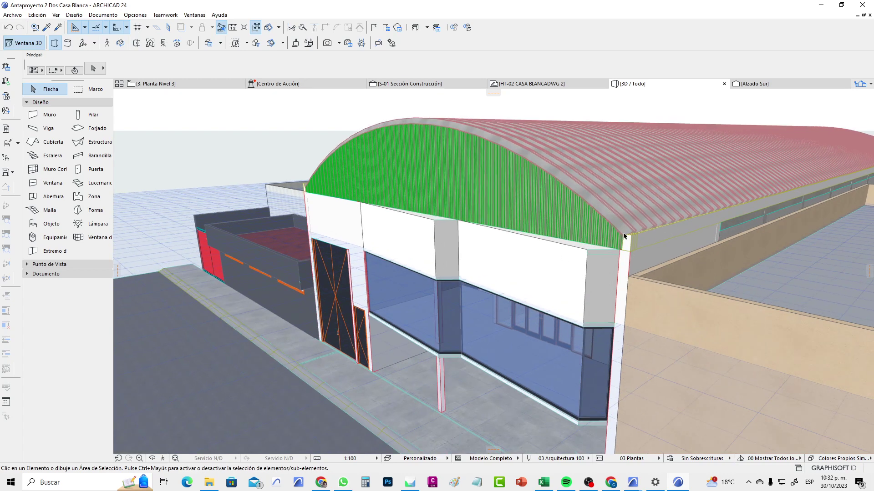
scroll(623, 236, "up", 1)
middle_click_drag(623, 236, 677, 328, "shift")
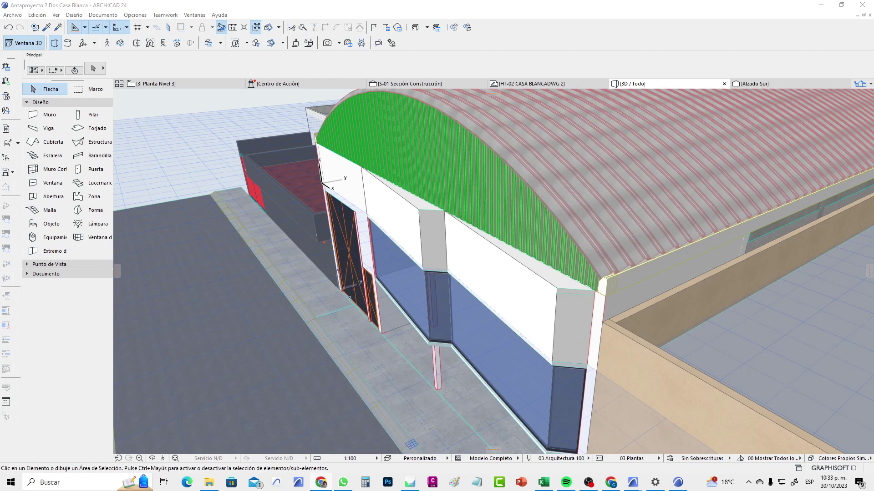
key("alt+Tab")
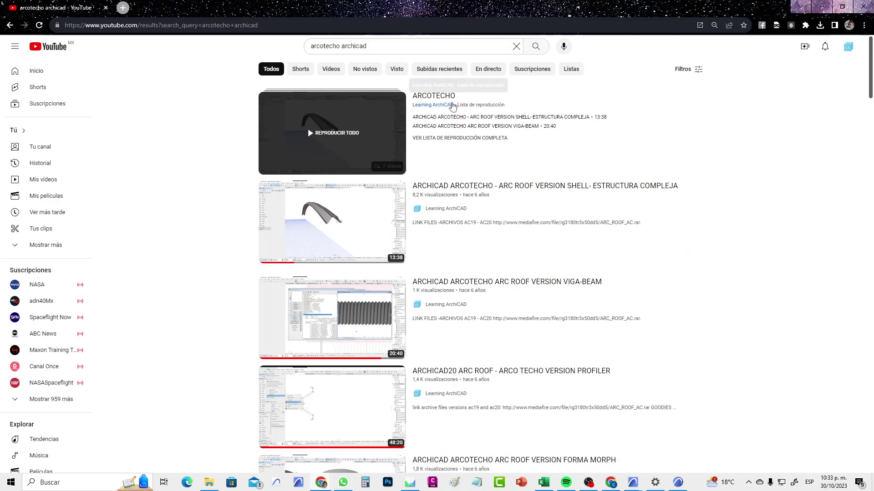
Step: Play the first ARCOTECHO videos, through VIGA-BEAM to the GDL version, pausing as you go
left_click(449, 96)
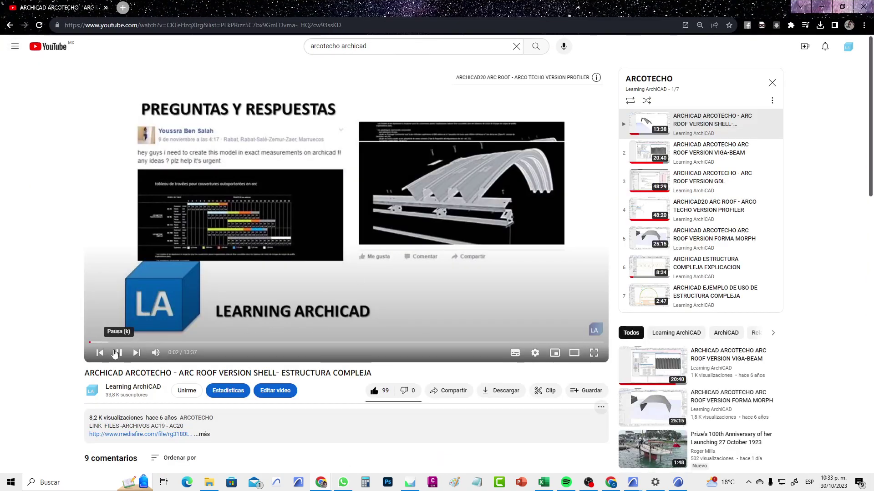
left_click(116, 354)
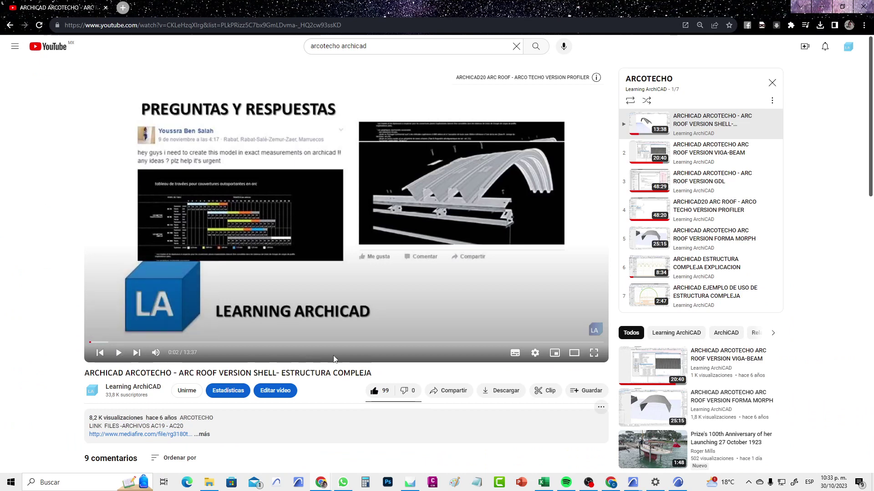
mouse_move(700, 152)
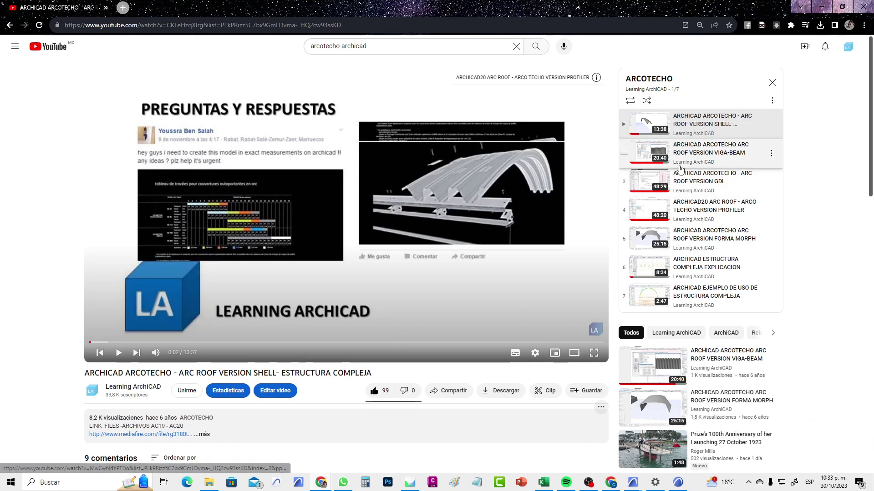
left_click(686, 169)
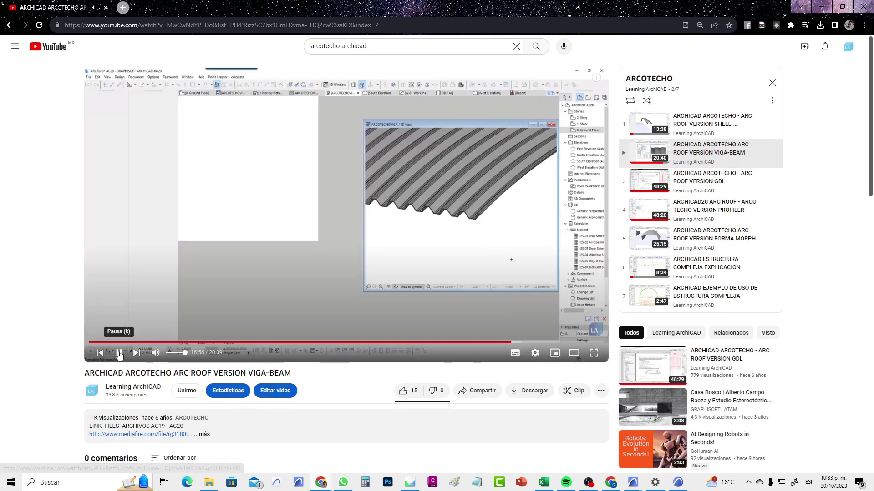
left_click(726, 186)
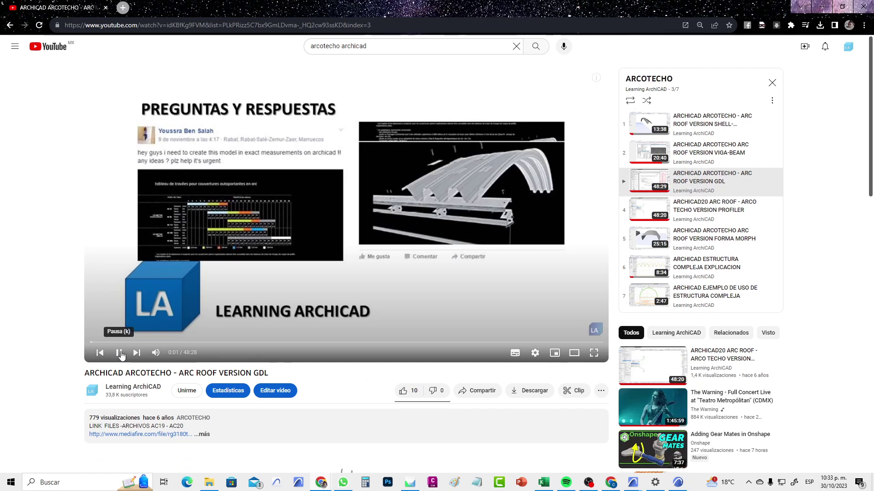
left_click(120, 352)
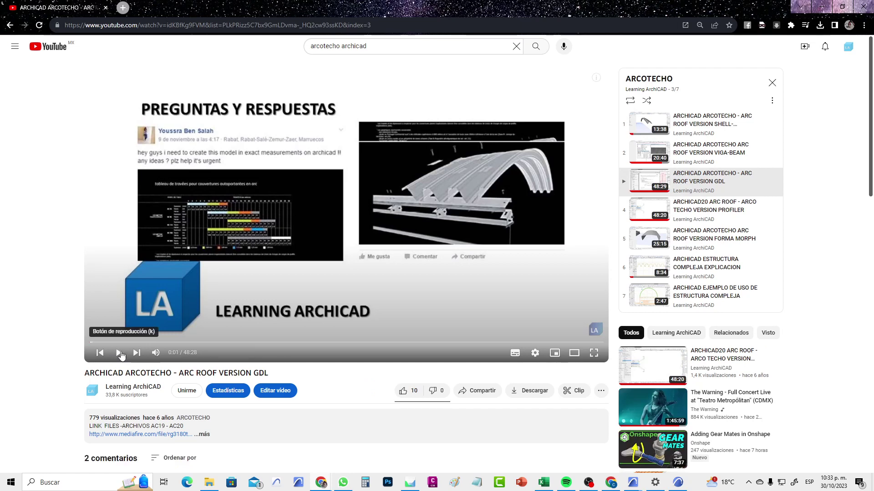
Step: Open and pause the PROFILER version, then the FORMA MORPH version video
left_click(703, 221)
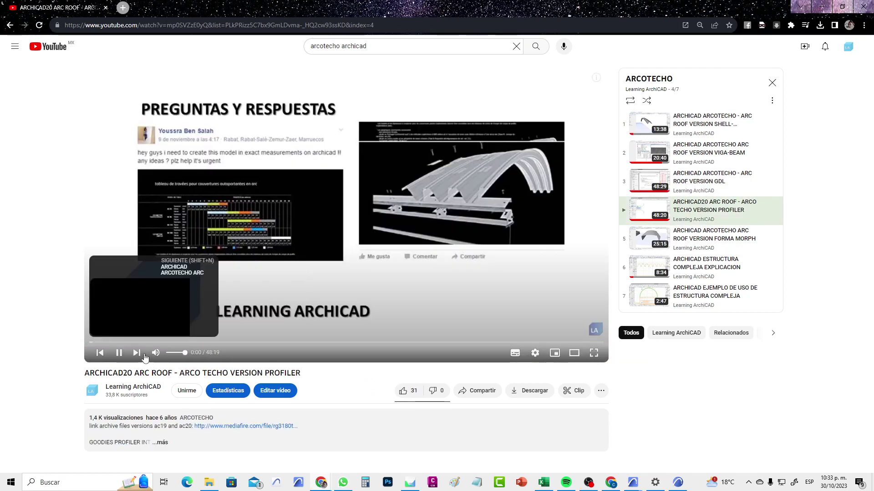
left_click(119, 352)
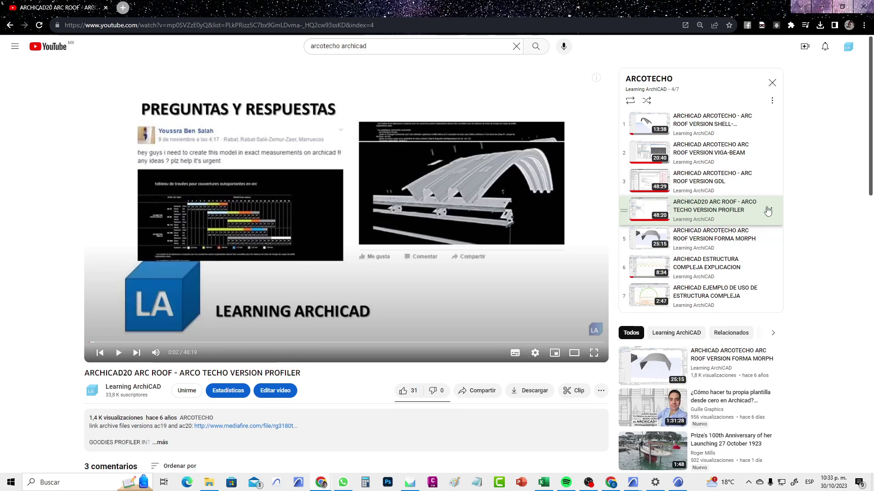
left_click(733, 244)
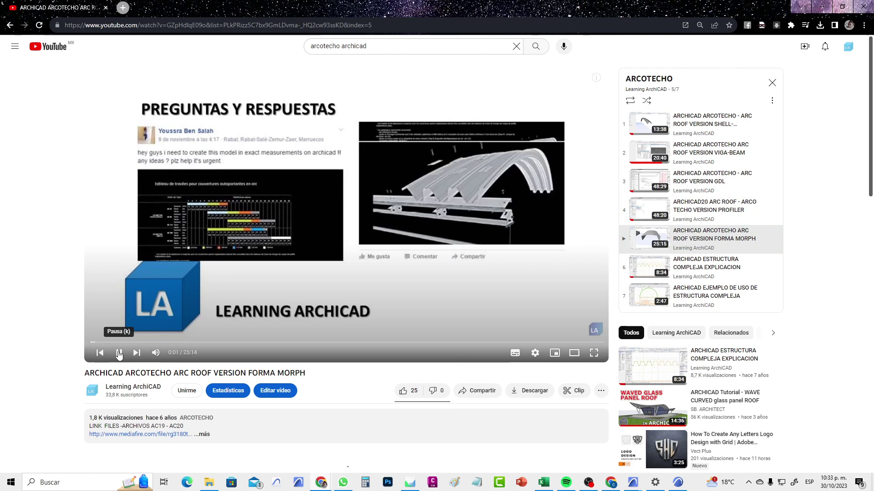
left_click(118, 353)
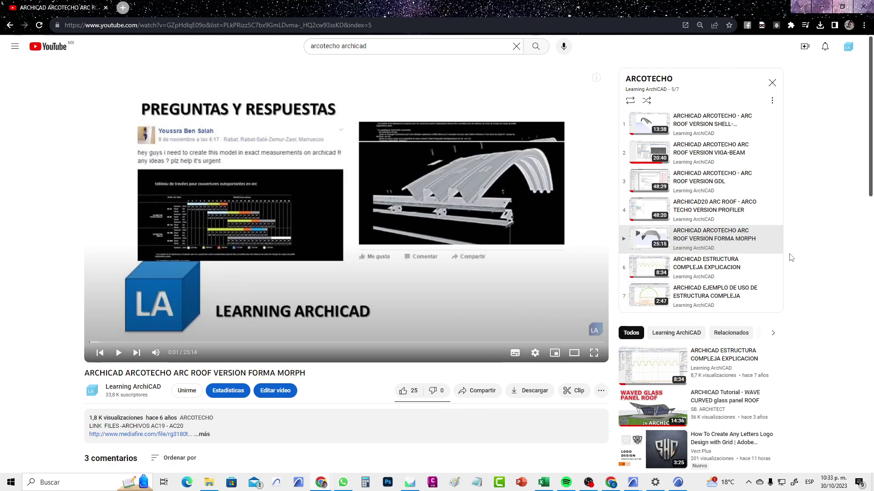
mouse_move(703, 267)
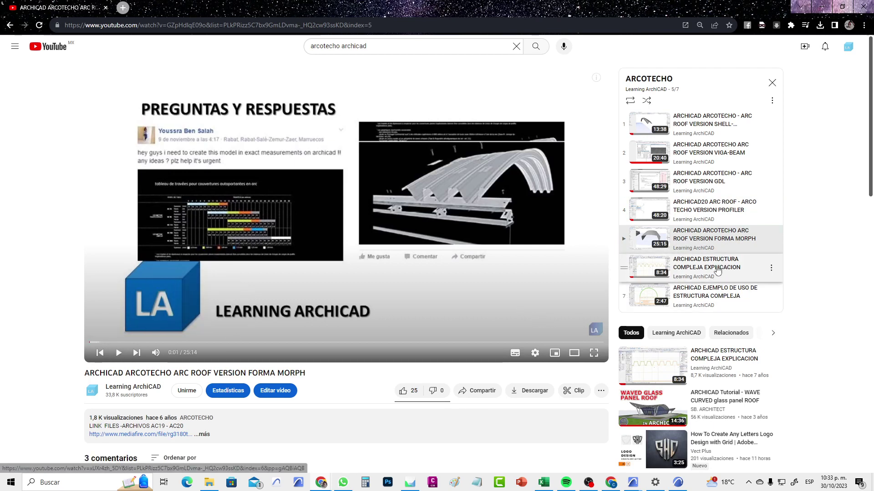
Step: Play ARCHICAD ESTRUCTURA COMPLEJA EXPLICACION and open the full ARCOTECHO playlist page
left_click(717, 270)
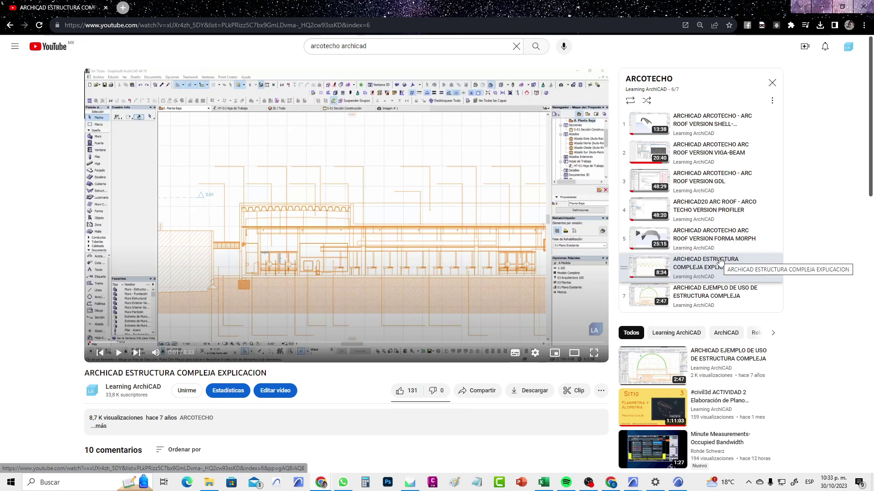
left_click(660, 82)
left_click(310, 24)
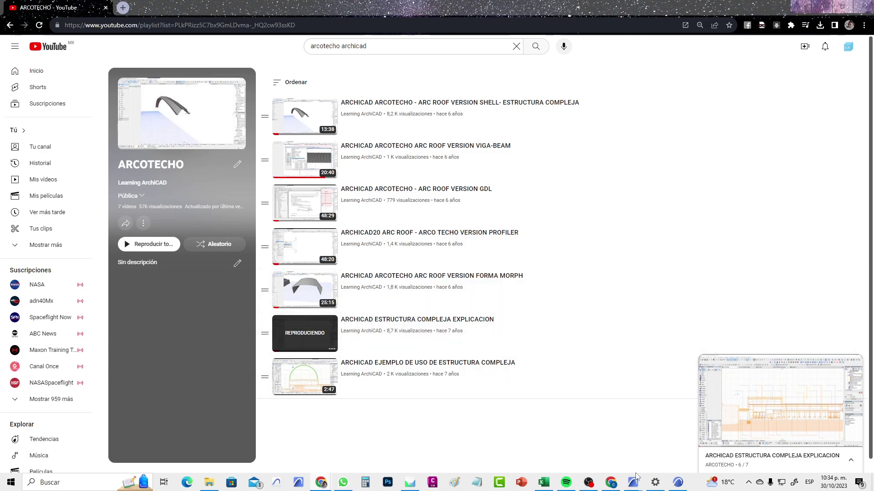
mouse_move(633, 482)
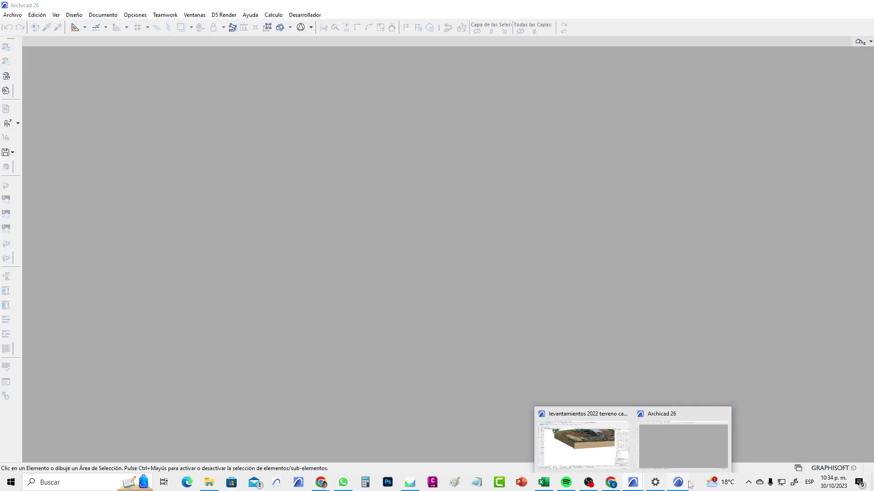
Step: Return to ARCHICAD's 3D / Todo window and orbit to view the whole trimmed arched facade
left_click(583, 436)
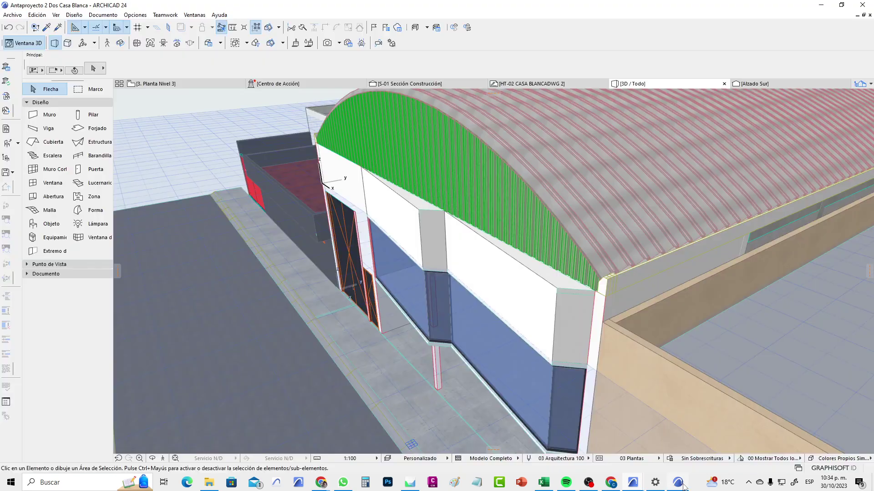
left_click(203, 113)
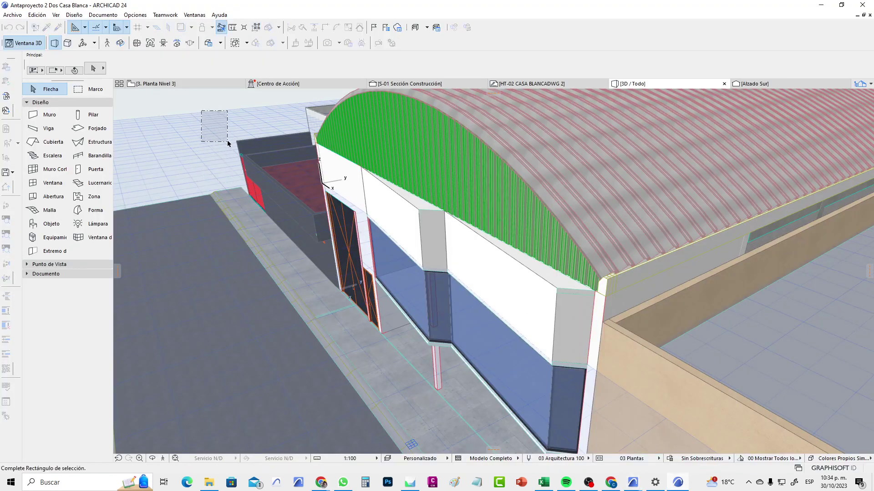
key("Escape")
middle_click_drag(261, 209, 638, 241, "shift")
scroll(613, 228, "up", 2)
scroll(613, 228, "down", 3)
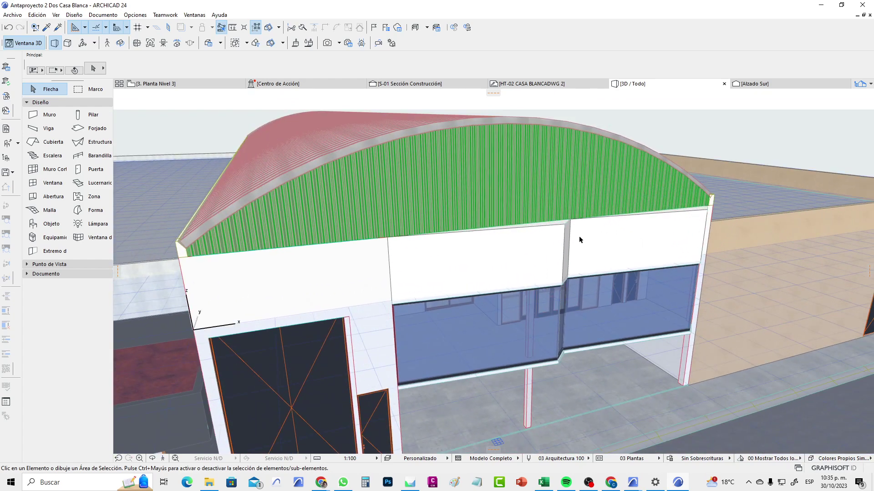
middle_click_drag(579, 236, 528, 242, "shift")
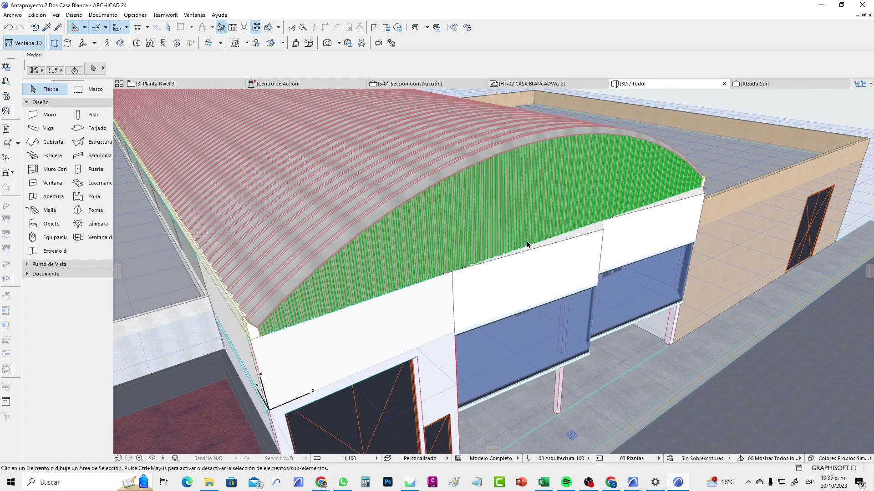